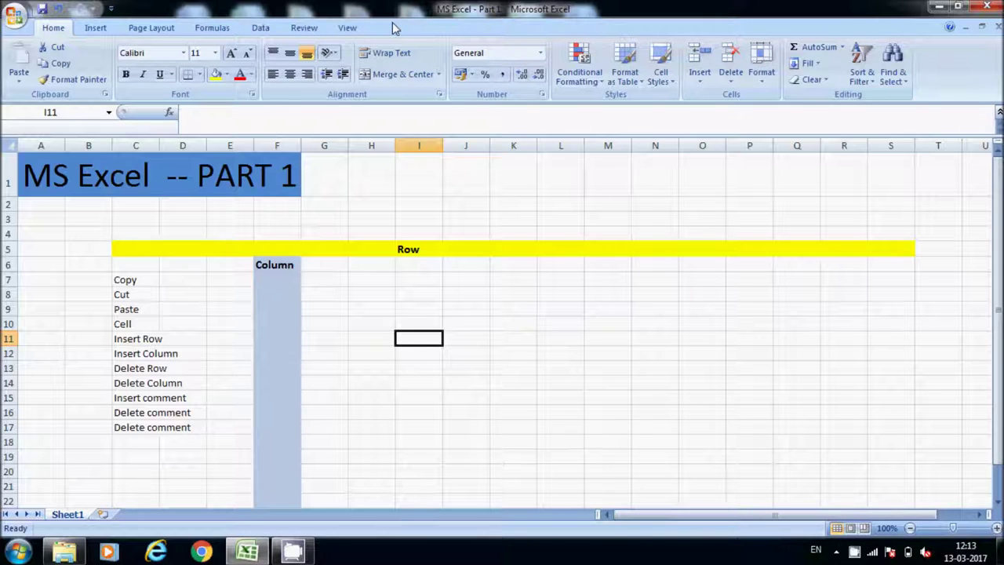
# Select I11 and several cells across the yellow Row band in row 5.
pyautogui.click(358, 120)
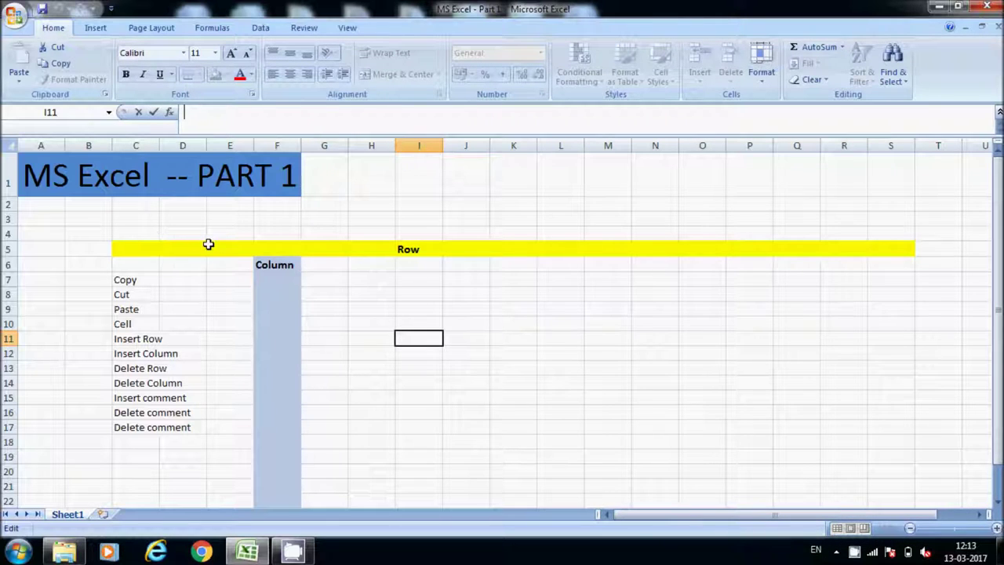
pyautogui.click(163, 248)
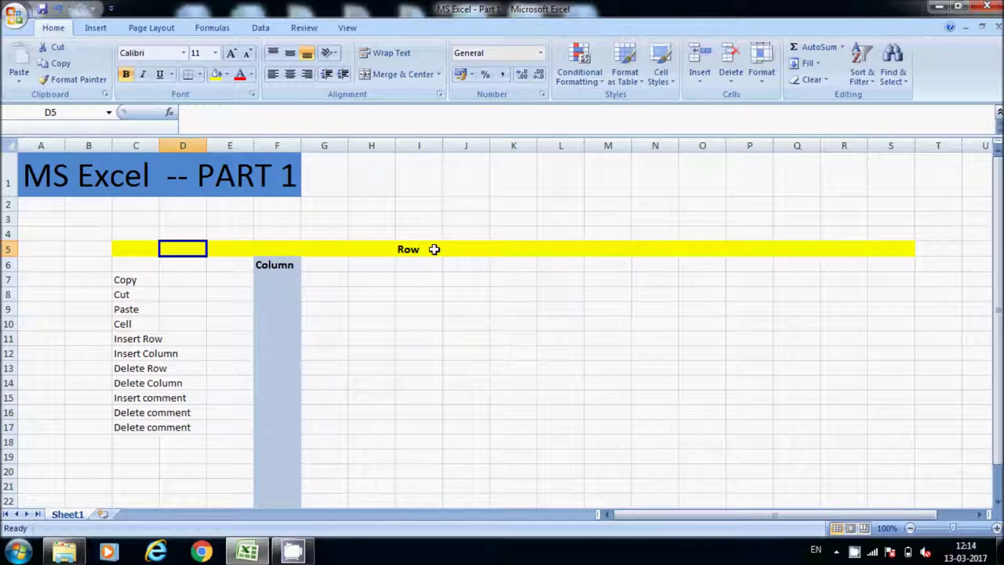
pyautogui.click(514, 247)
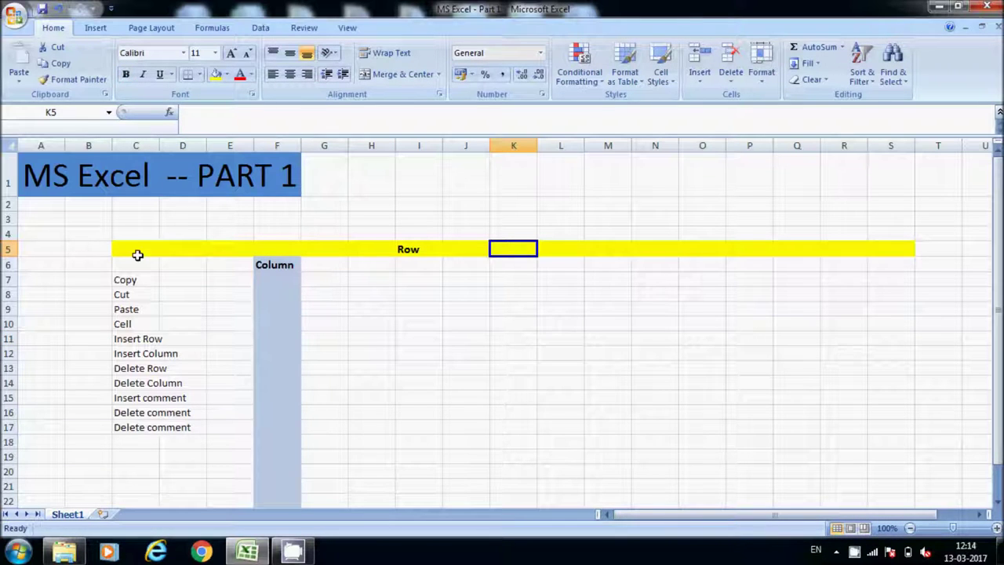
pyautogui.moveTo(129, 256); pyautogui.dragTo(354, 251)
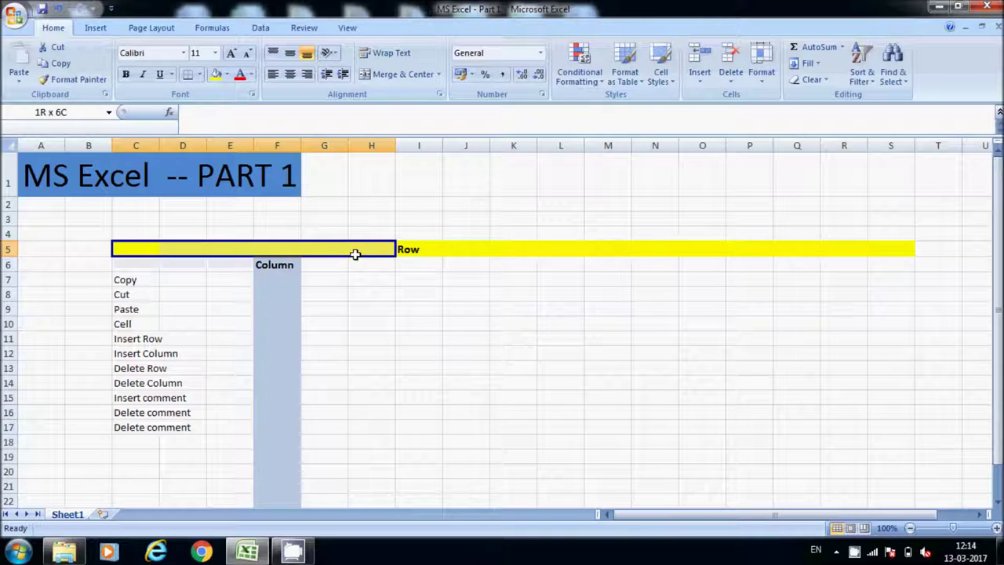
# Select the Column heading F6 and the shaded block from F6 to G10, then reselect F6.
pyautogui.click(279, 263)
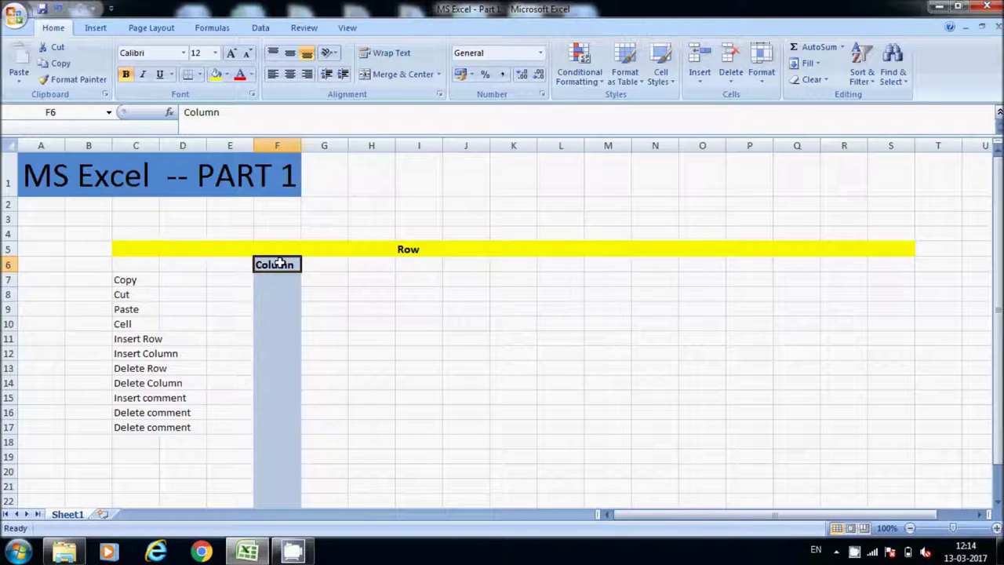
pyautogui.doubleClick(278, 264)
pyautogui.click(291, 342)
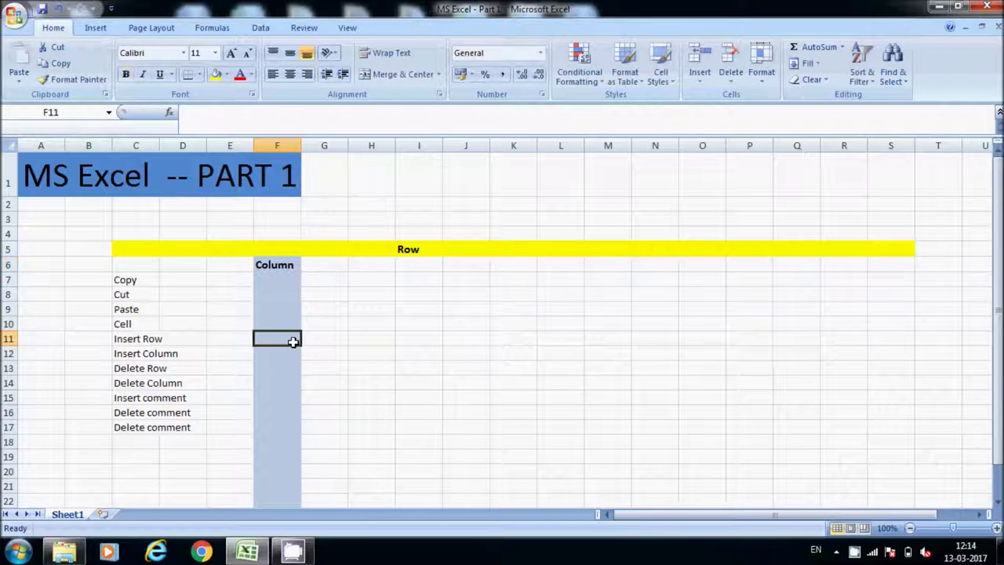
pyautogui.moveTo(285, 264); pyautogui.dragTo(287, 436)
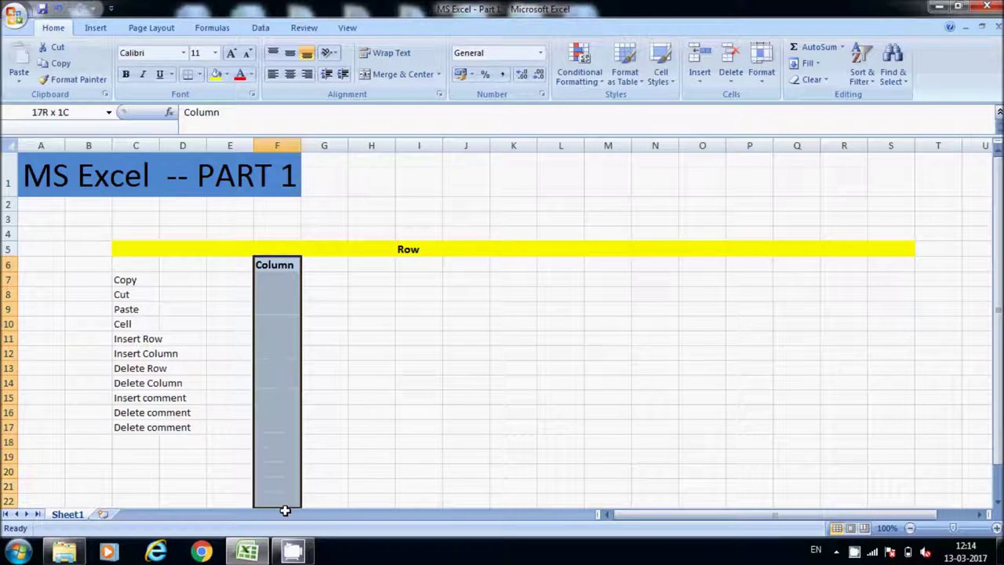
pyautogui.moveTo(286, 436); pyautogui.dragTo(308, 278)
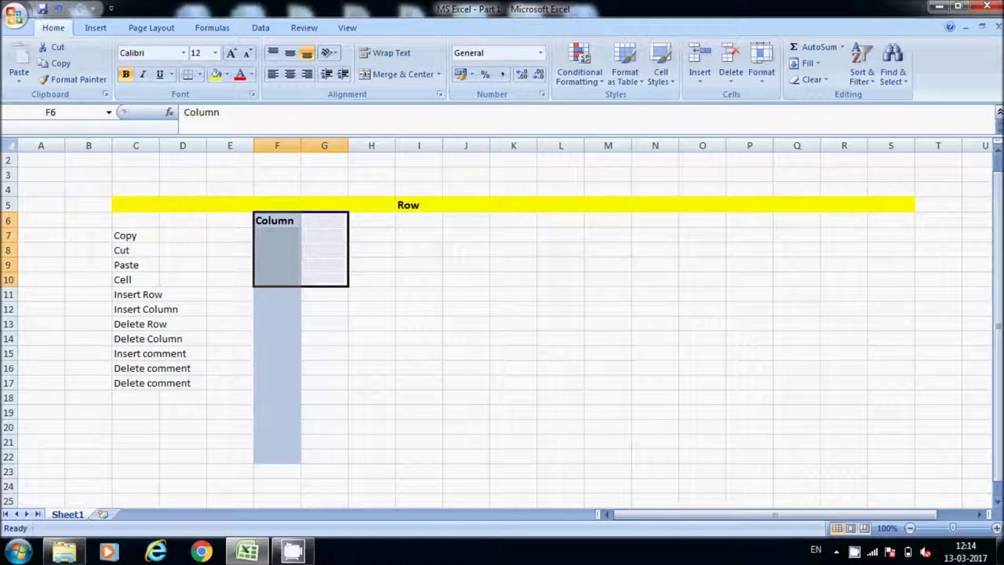
pyautogui.click(998, 151)
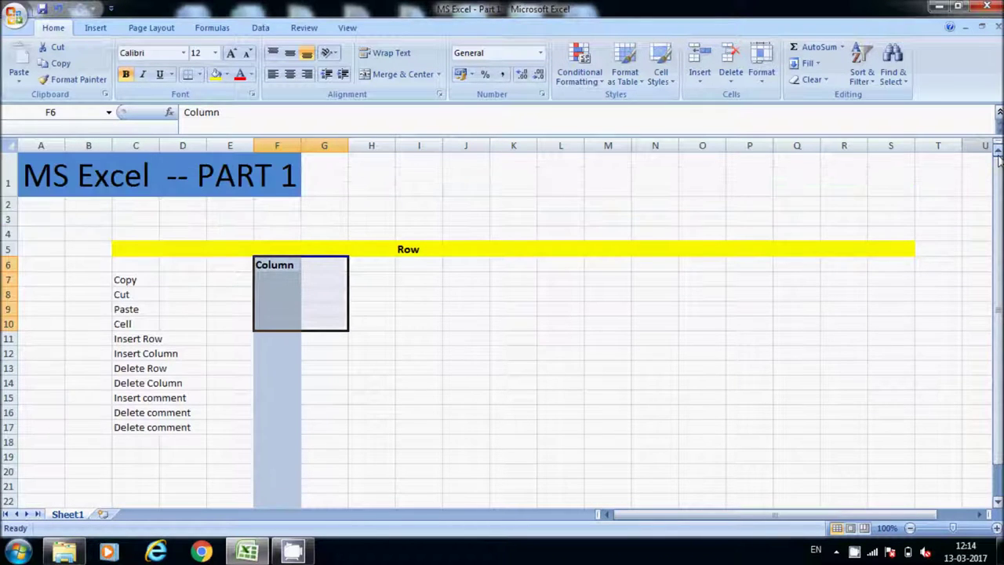
pyautogui.click(399, 308)
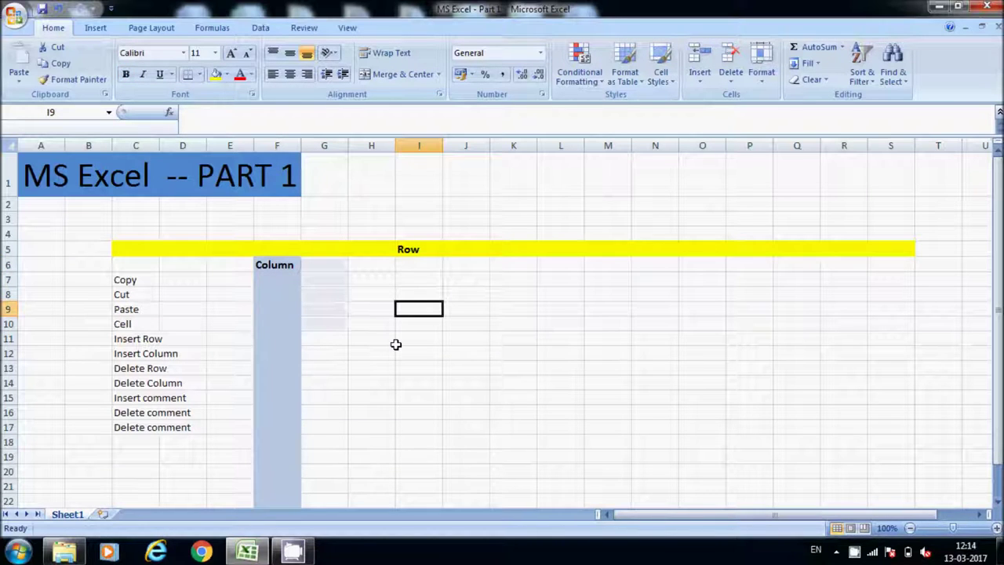
pyautogui.click(276, 265)
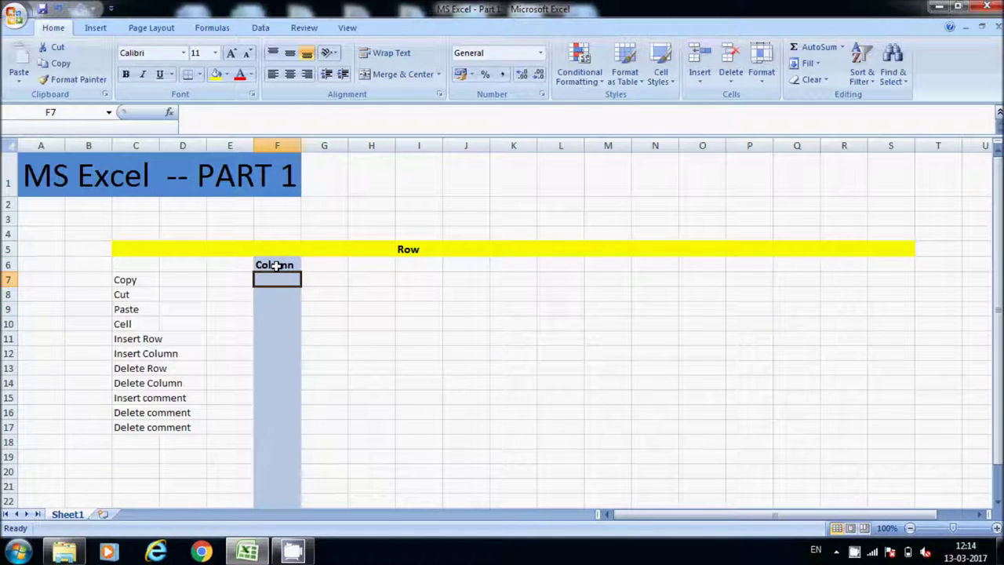
# Copy the word Copy from C7 into K7 with Ctrl+C and Enter.
pyautogui.click(133, 281)
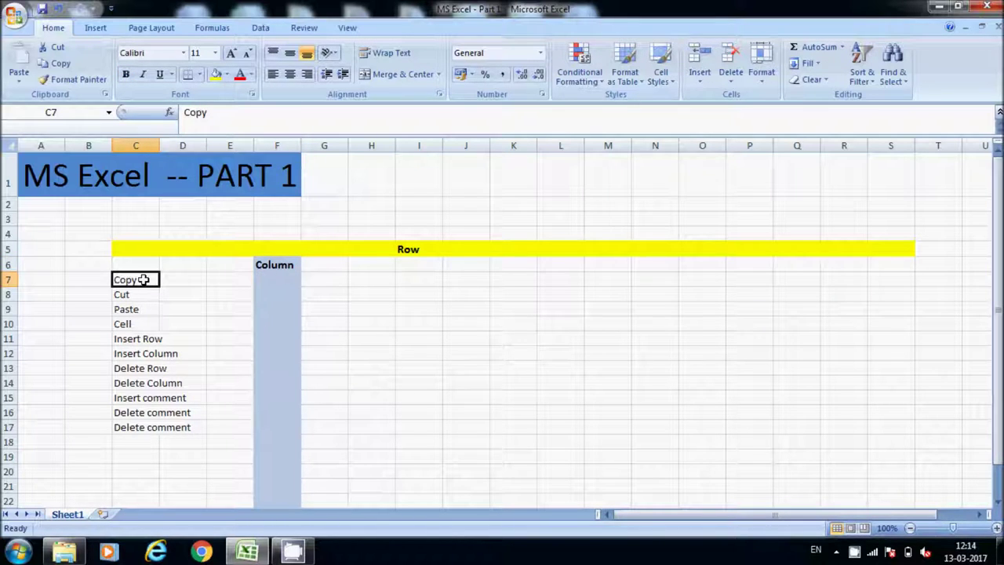
pyautogui.hotkey('ctrl', 'c')
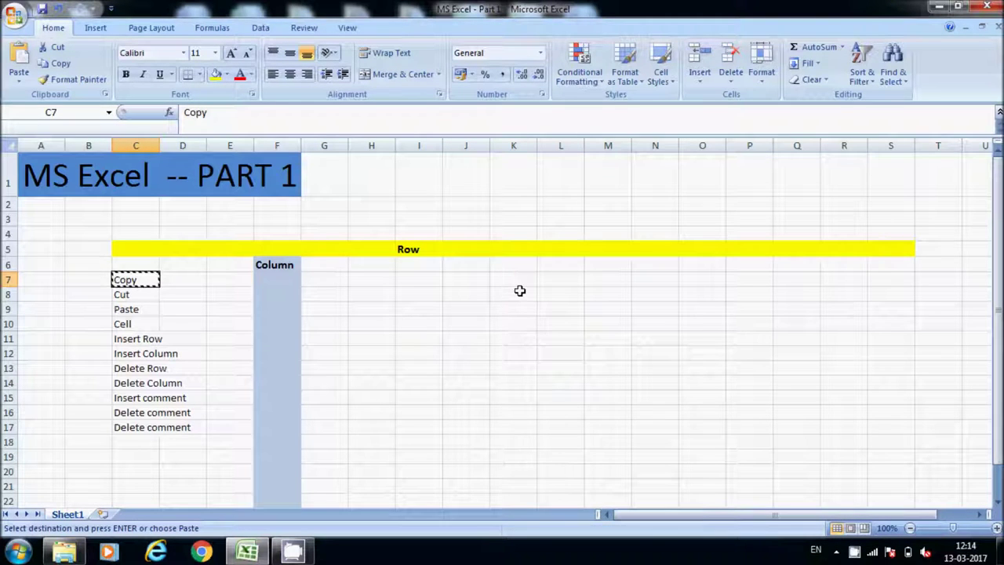
pyautogui.click(521, 276)
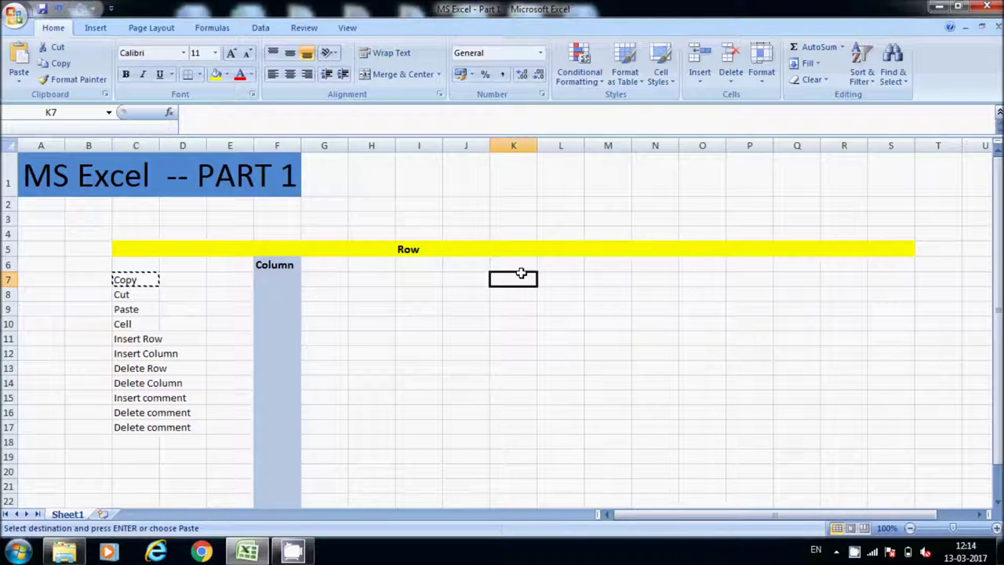
pyautogui.press('Return')
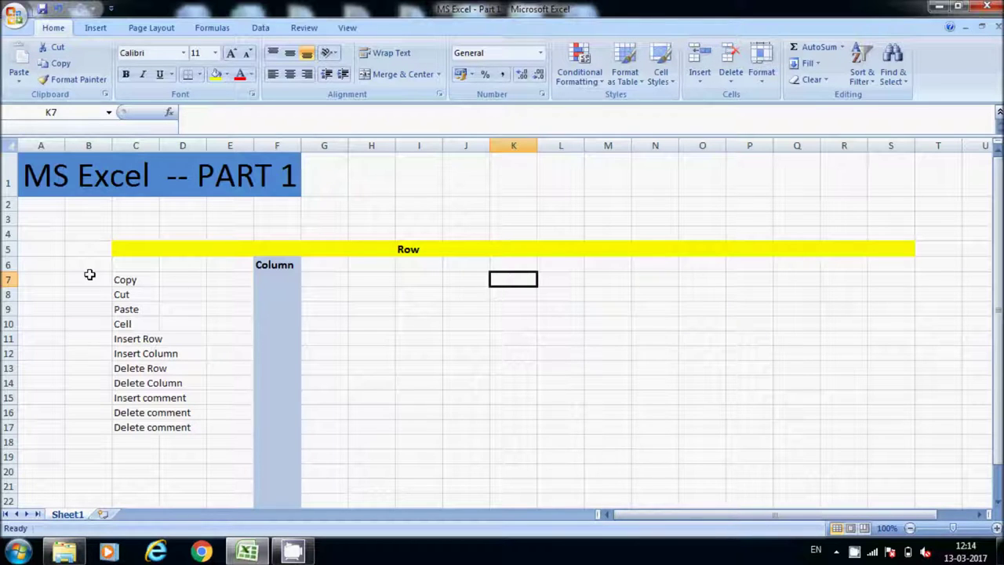
# Copy C7 again and paste it into L7 from the right-click menu, then clear the marquee.
pyautogui.click(123, 281)
pyautogui.rightClick(123, 281)
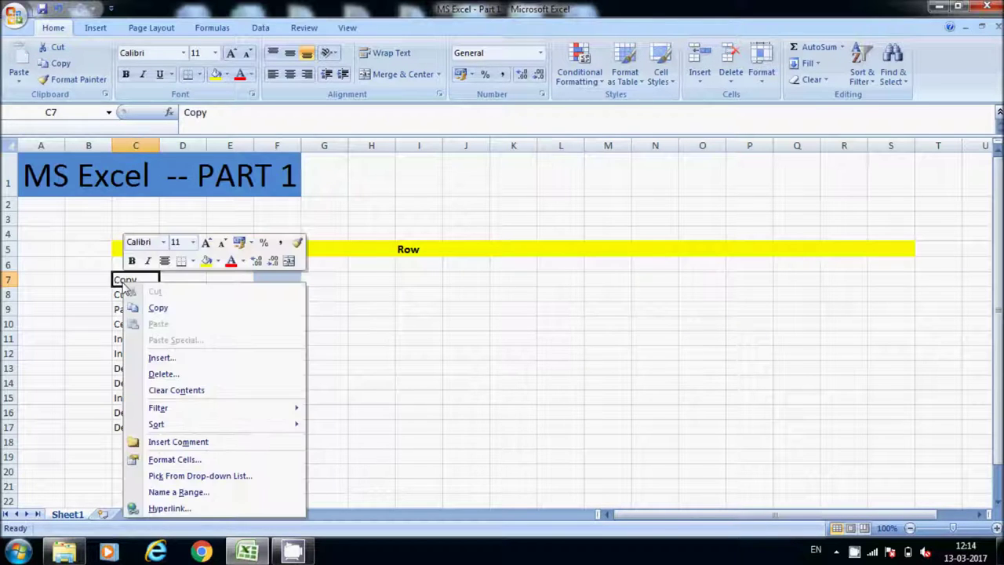
pyautogui.click(171, 310)
pyautogui.click(567, 280)
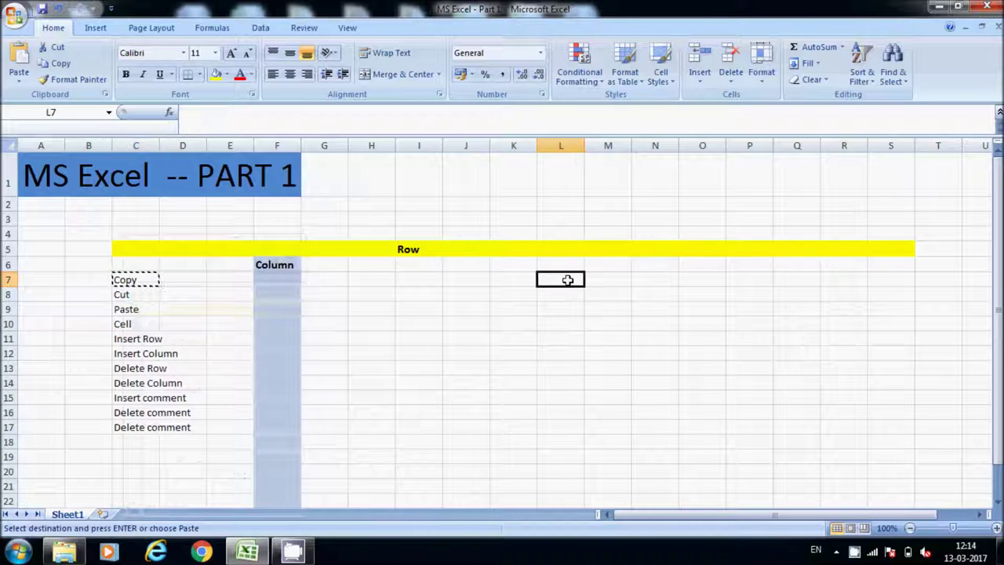
pyautogui.rightClick(568, 280)
pyautogui.click(604, 322)
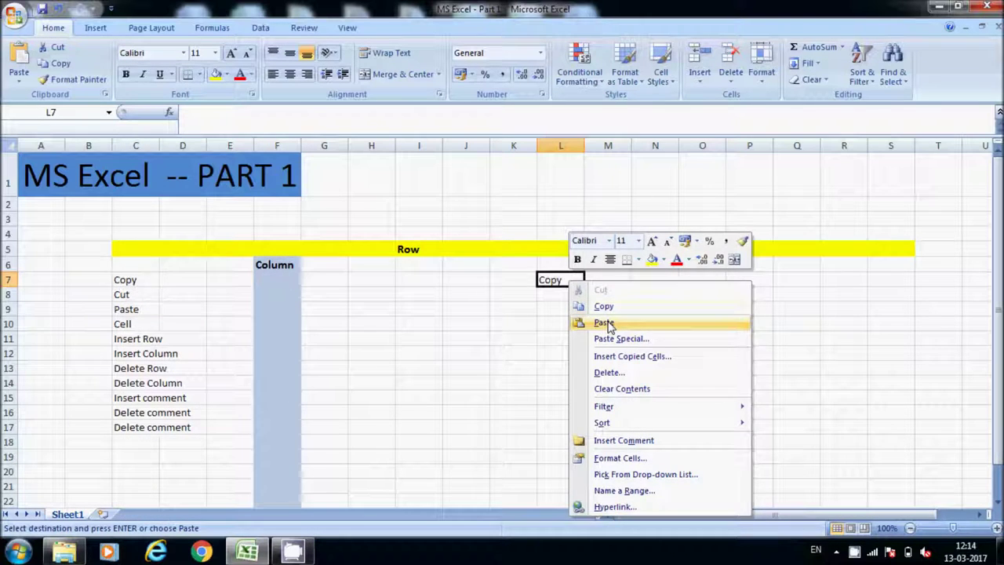
pyautogui.click(608, 326)
pyautogui.press('Escape')
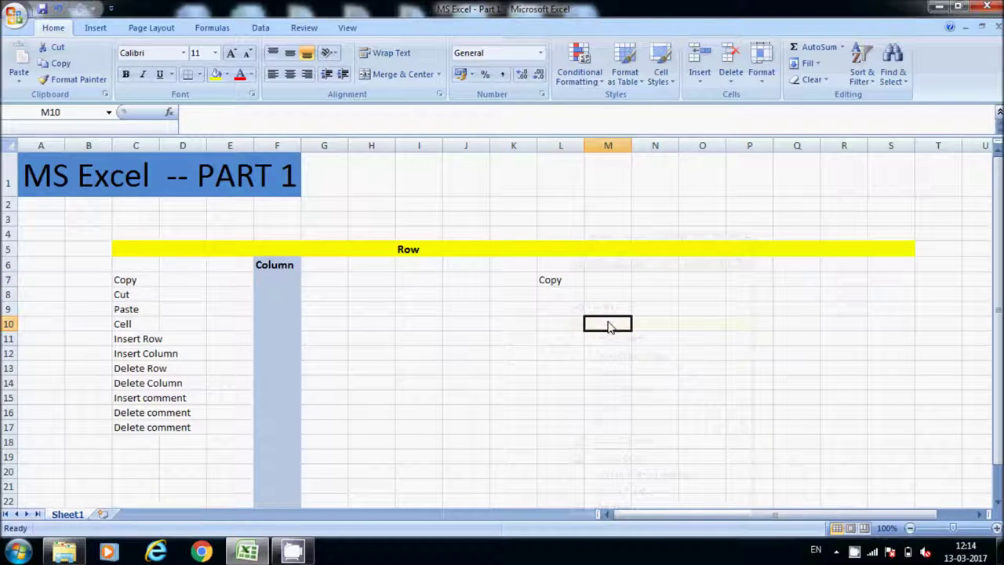
pyautogui.click(123, 294)
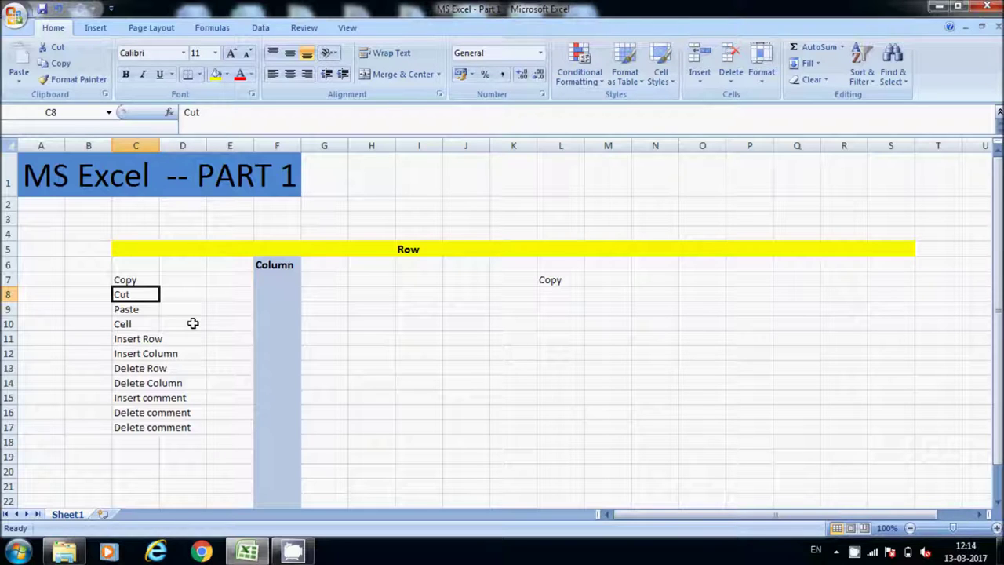
# Cut the word Cut from C8 and paste it into M8, leaving C8 empty.
pyautogui.hotkey('ctrl', 'x')
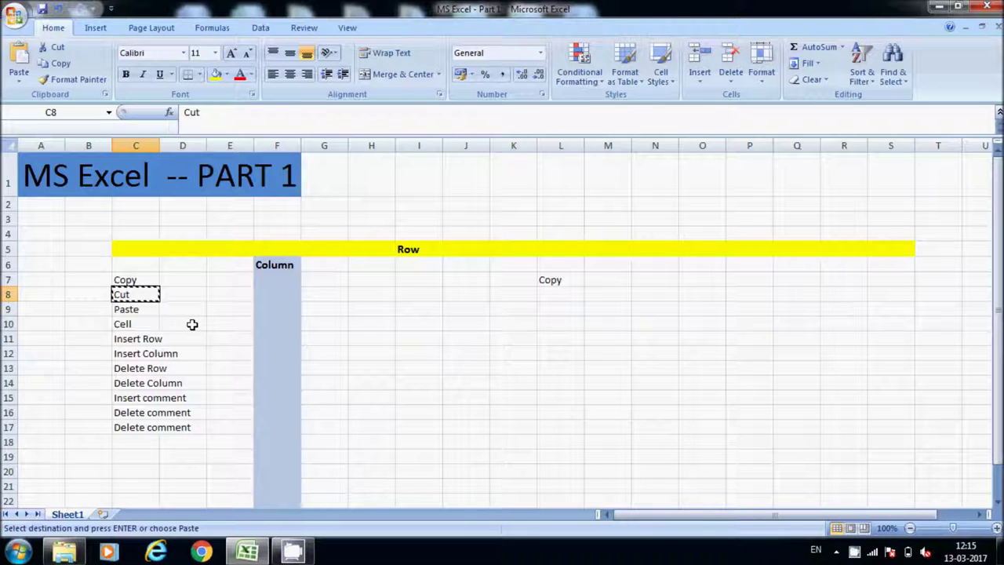
pyautogui.click(604, 296)
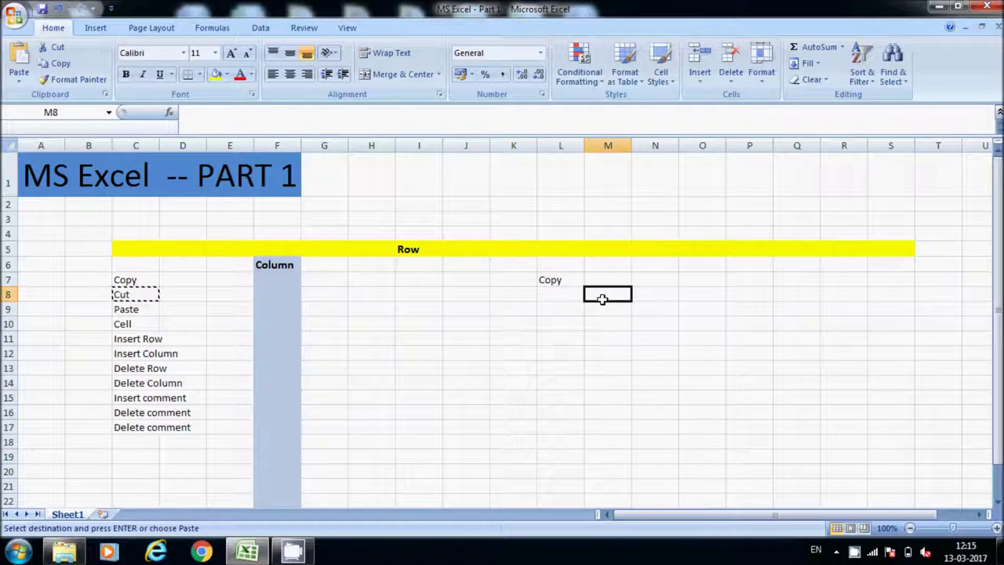
pyautogui.rightClick(604, 300)
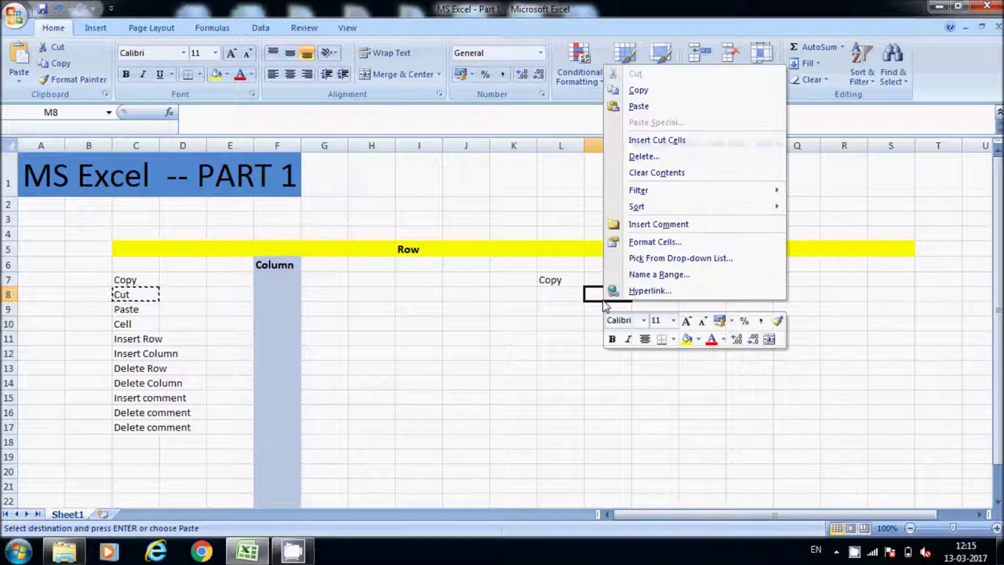
pyautogui.click(650, 107)
pyautogui.click(682, 311)
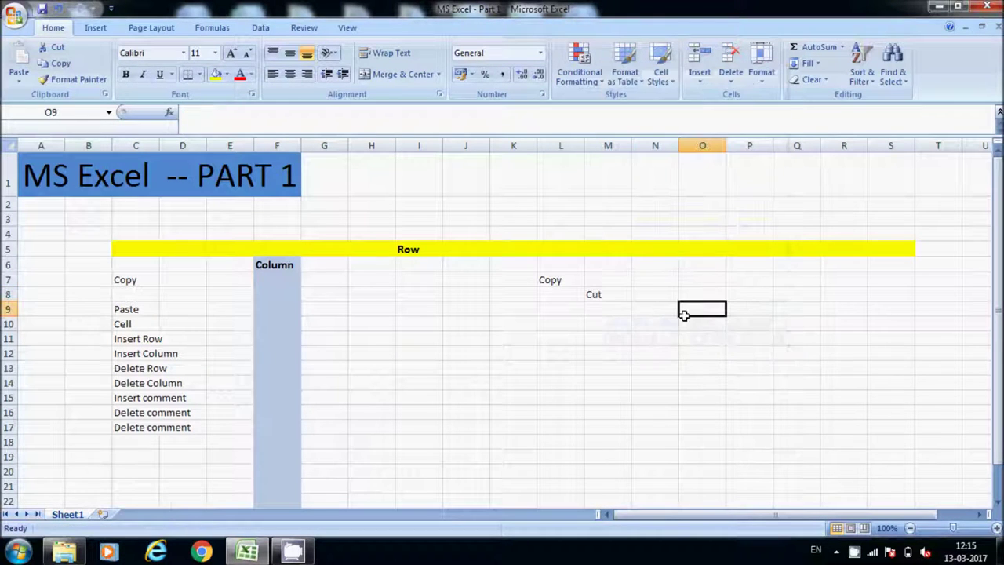
pyautogui.click(605, 295)
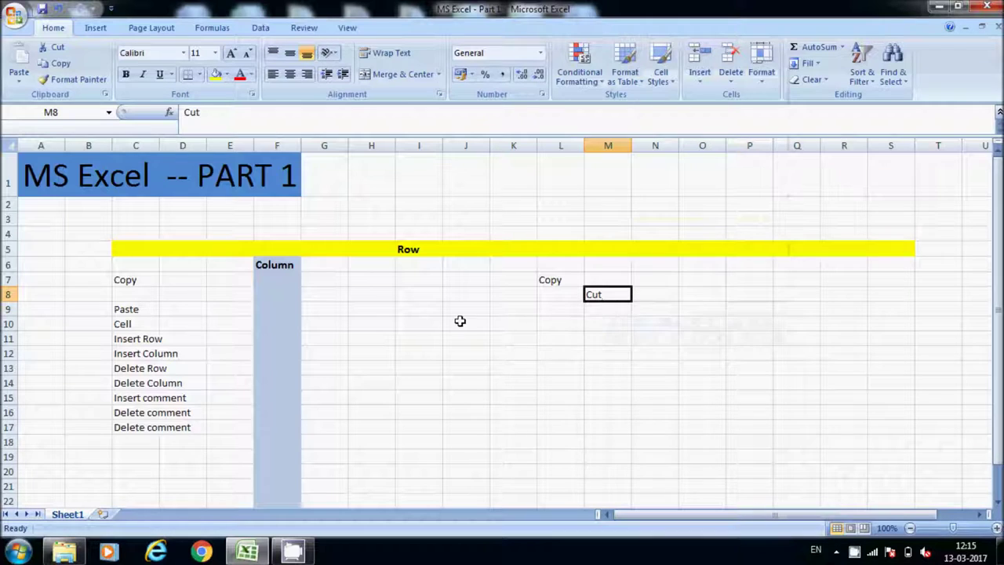
pyautogui.click(139, 295)
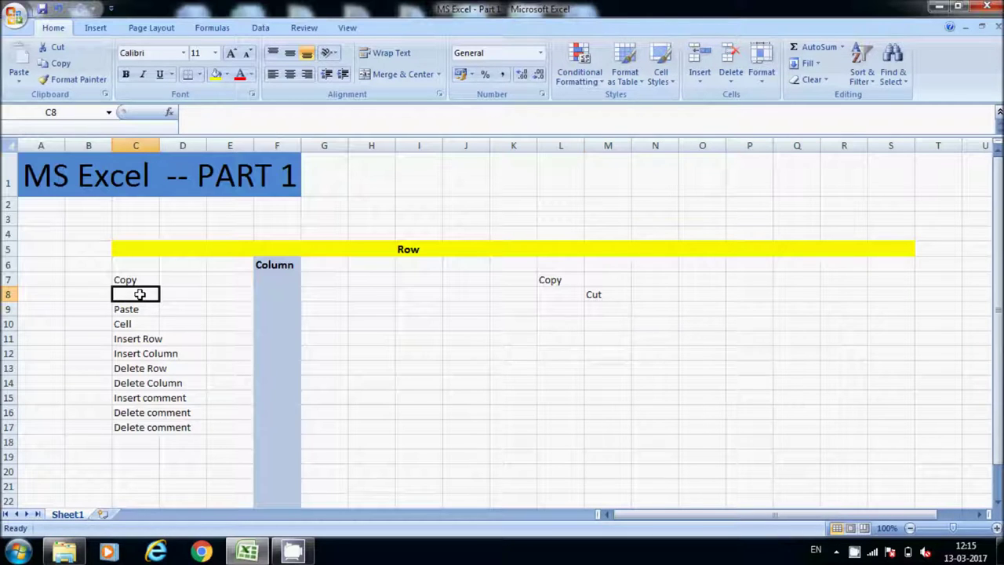
pyautogui.click(600, 293)
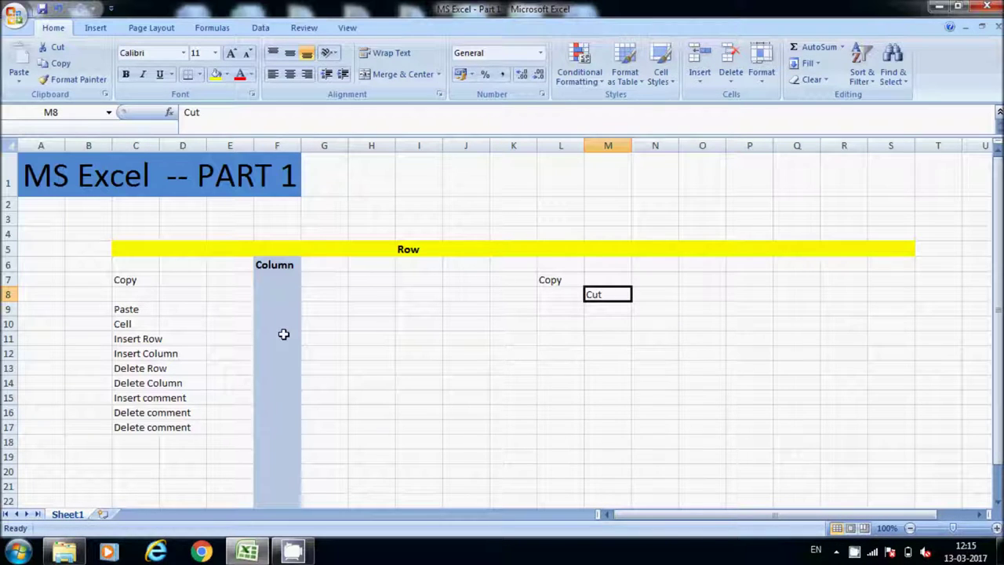
# Copy Paste from C9 into L9 through the right-click menu and press Esc.
pyautogui.click(118, 313)
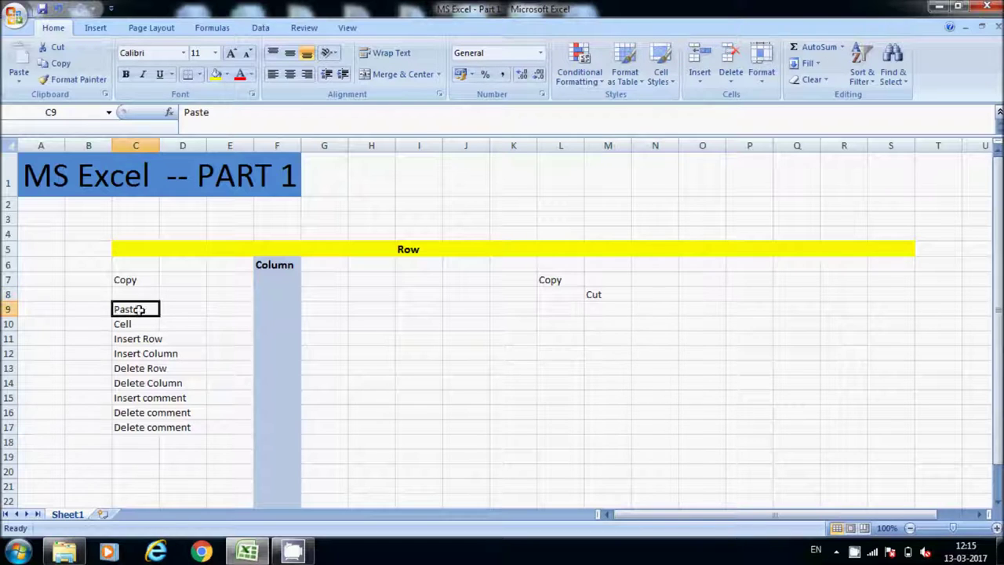
pyautogui.rightClick(134, 307)
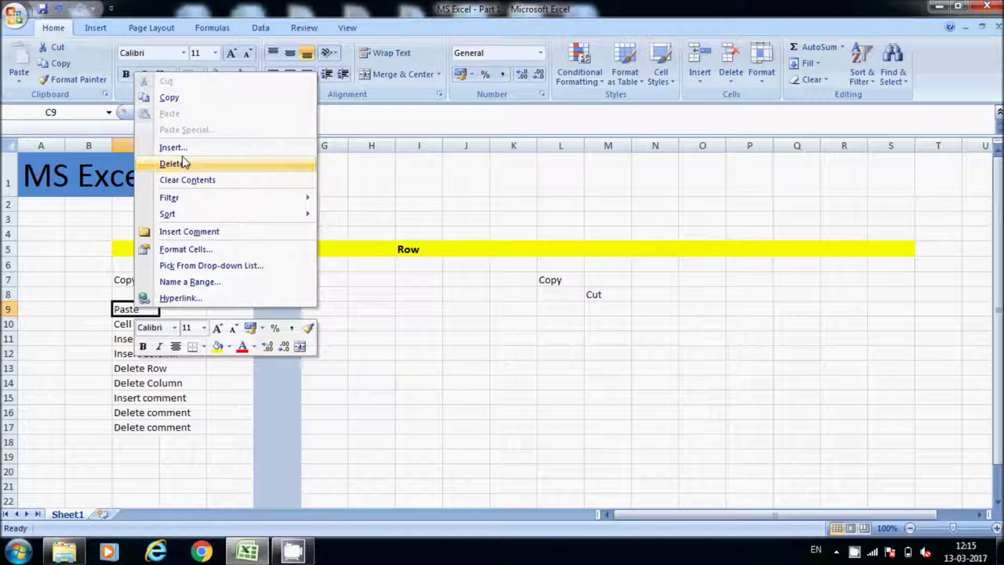
pyautogui.click(169, 98)
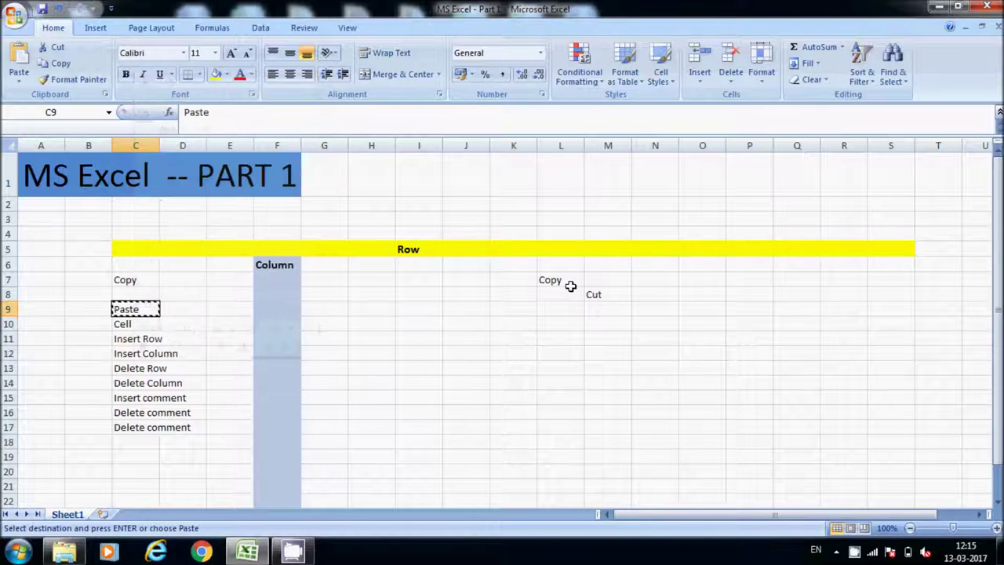
pyautogui.rightClick(553, 310)
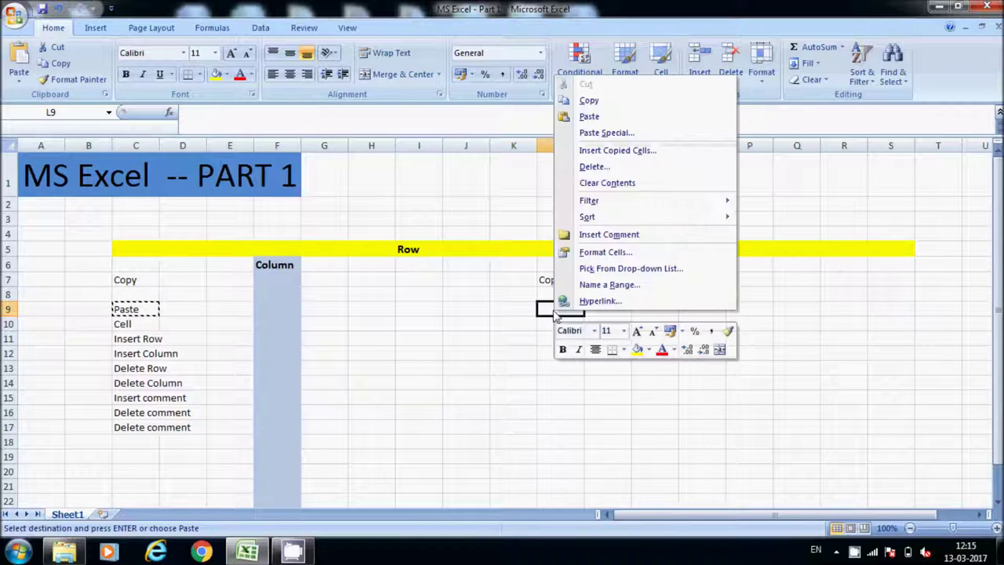
pyautogui.click(589, 117)
pyautogui.click(628, 320)
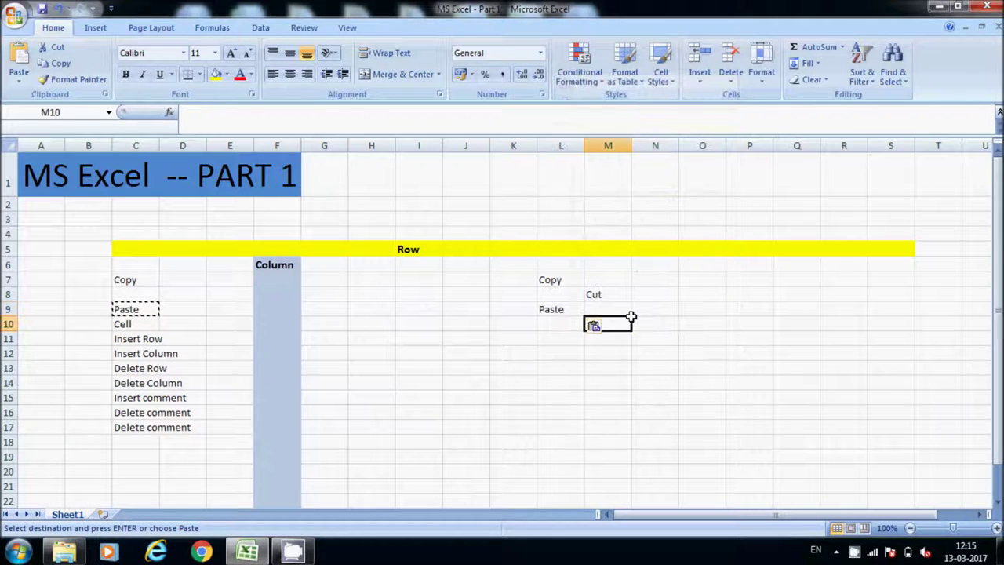
pyautogui.click(473, 414)
pyautogui.press('Escape')
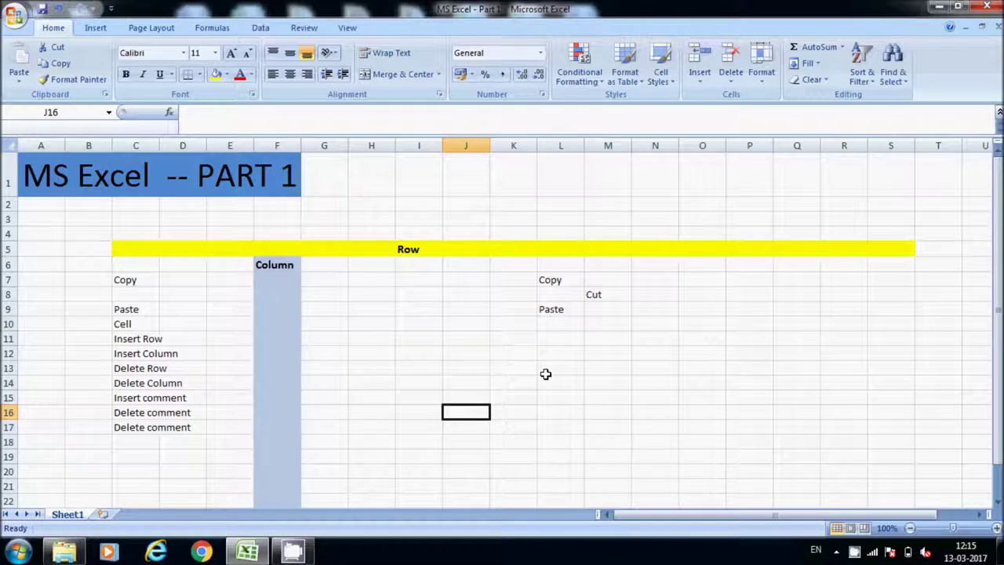
pyautogui.click(135, 324)
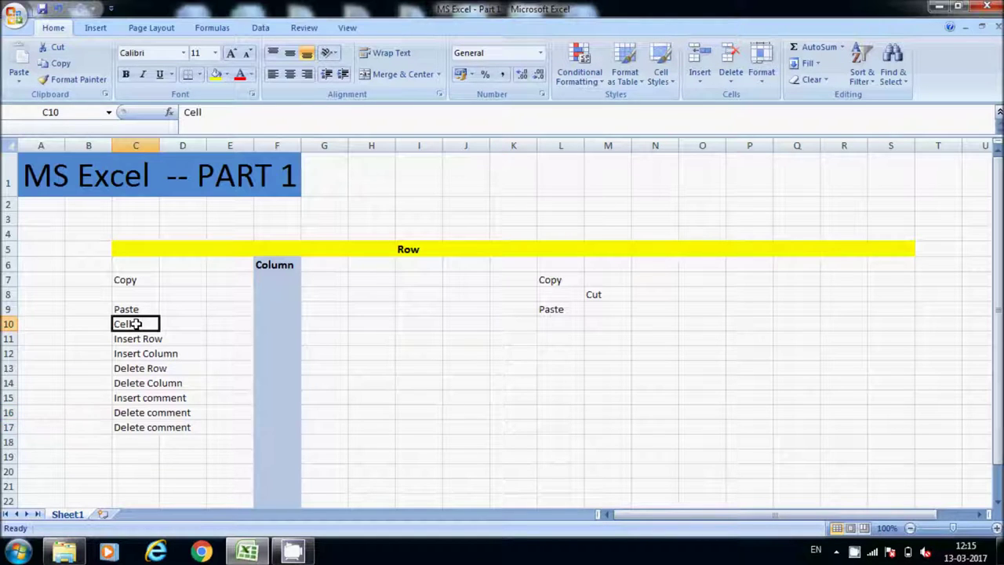
pyautogui.click(378, 324)
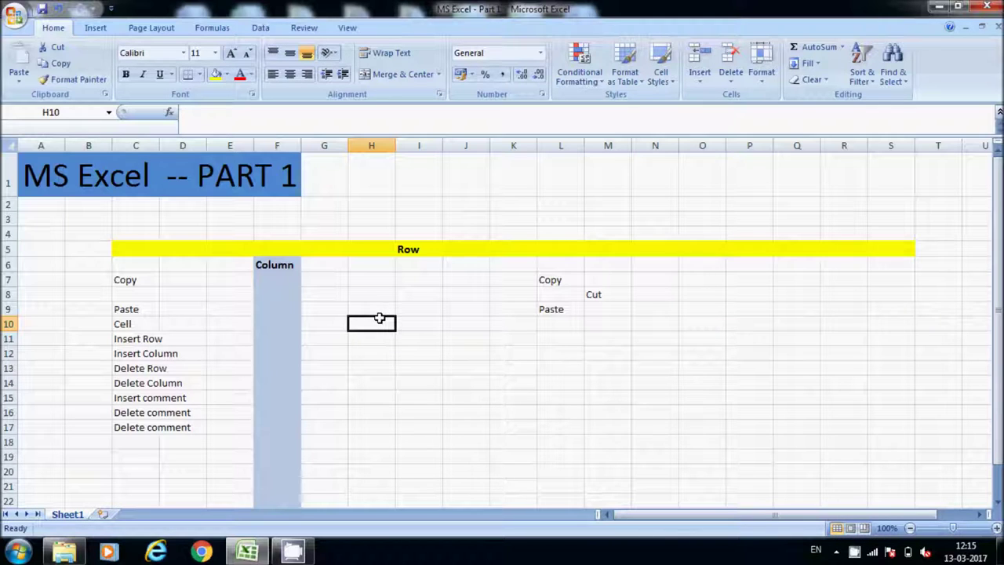
pyautogui.click(425, 384)
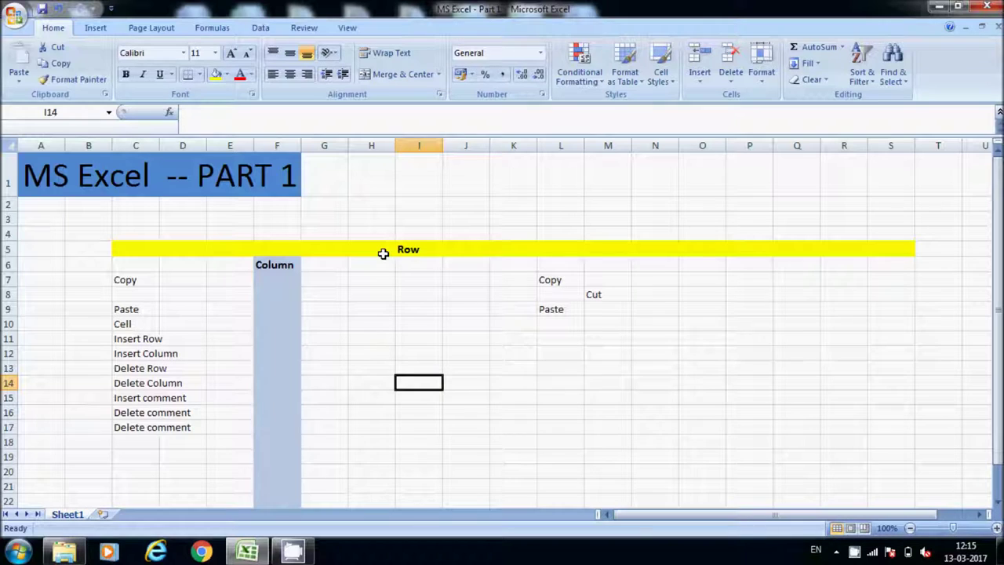
pyautogui.click(296, 263)
pyautogui.click(375, 248)
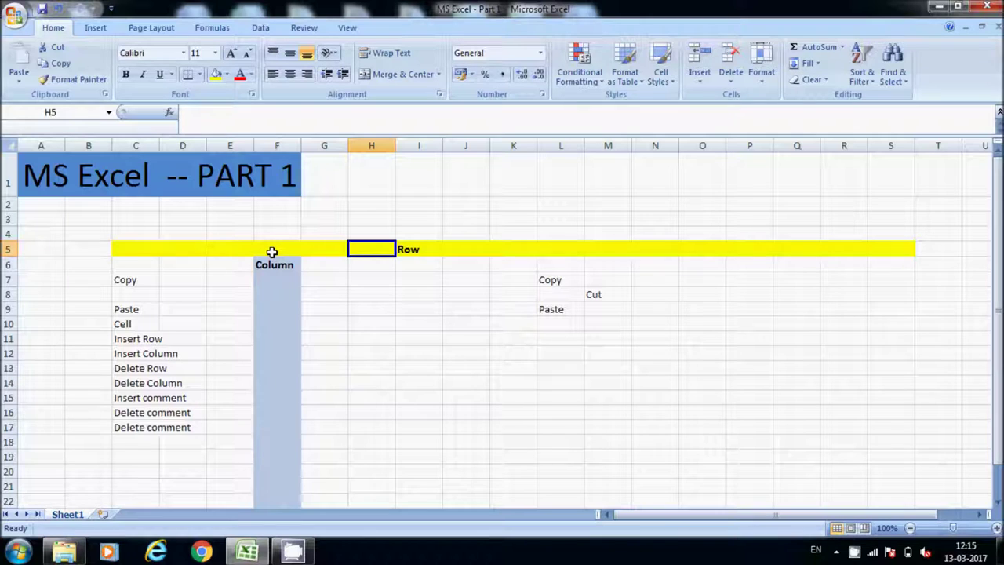
pyautogui.click(240, 260)
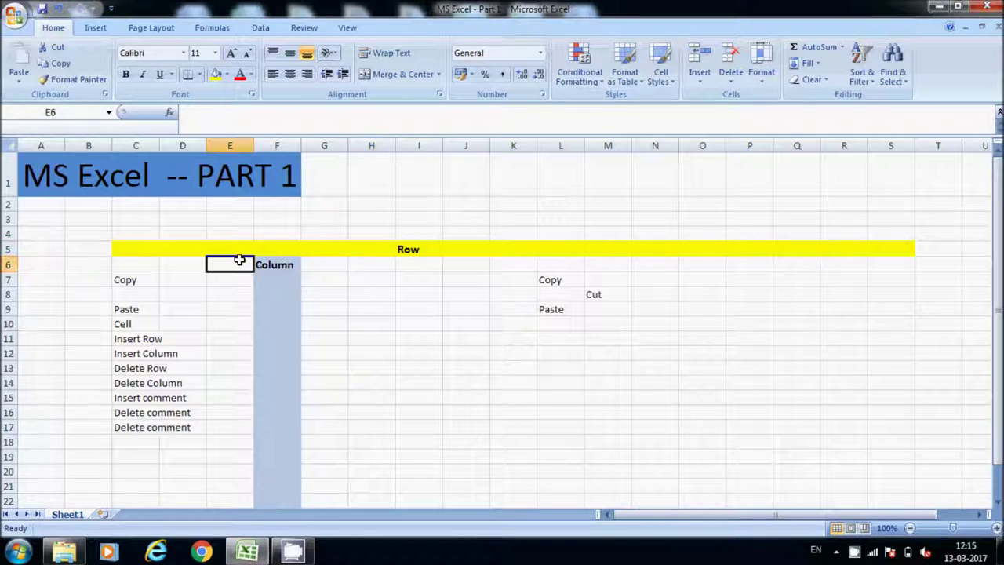
# Insert an entire row at E6 inside the yellow Row band.
pyautogui.rightClick(239, 260)
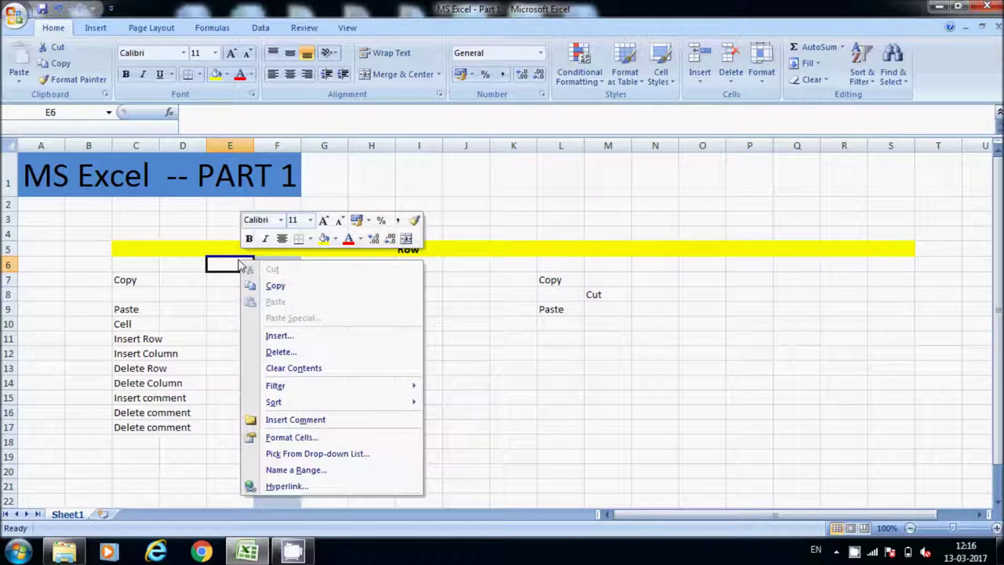
pyautogui.click(297, 337)
pyautogui.click(263, 341)
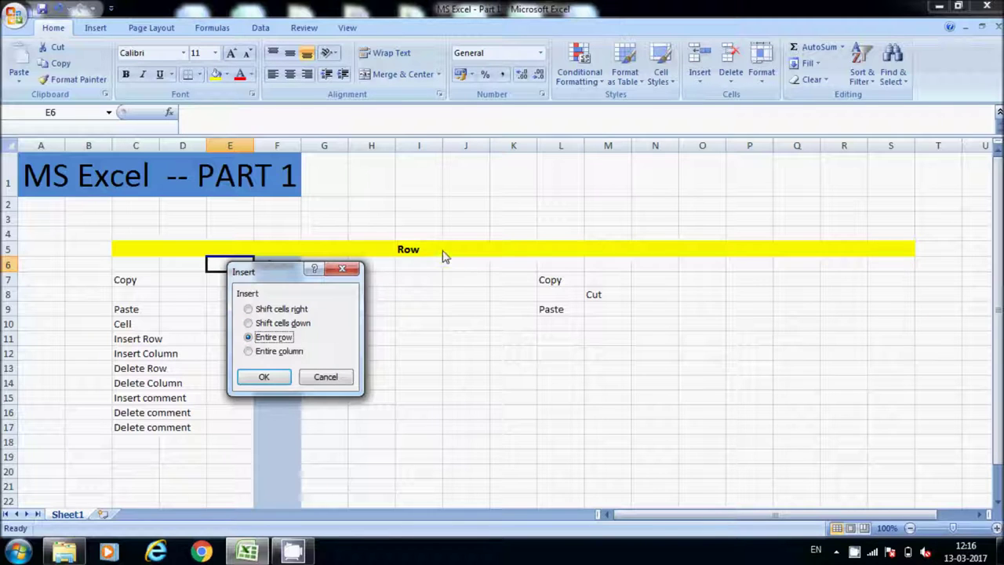
pyautogui.click(264, 378)
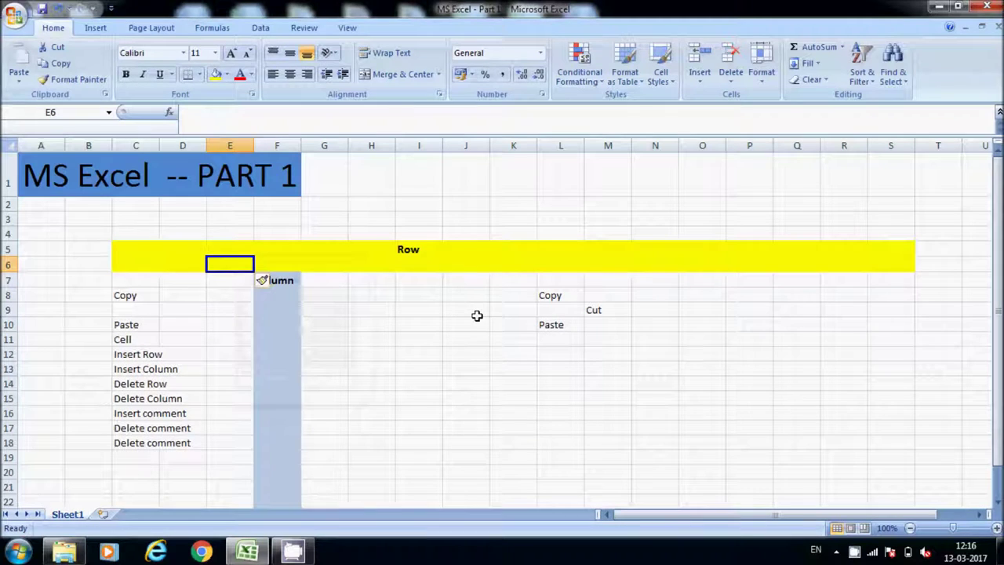
# Enter Row in cell I6 of the new row.
pyautogui.click(410, 264)
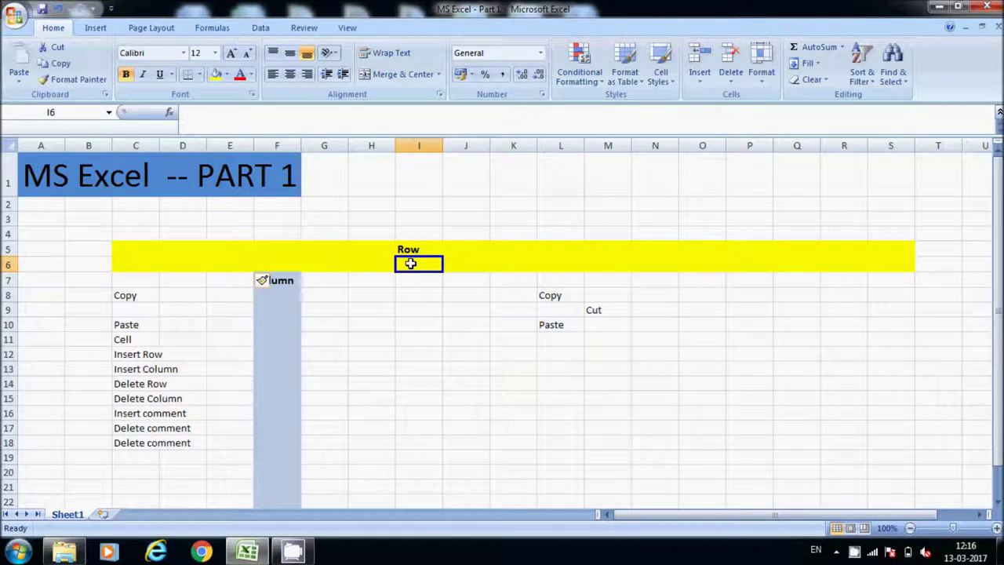
pyautogui.write('Row')
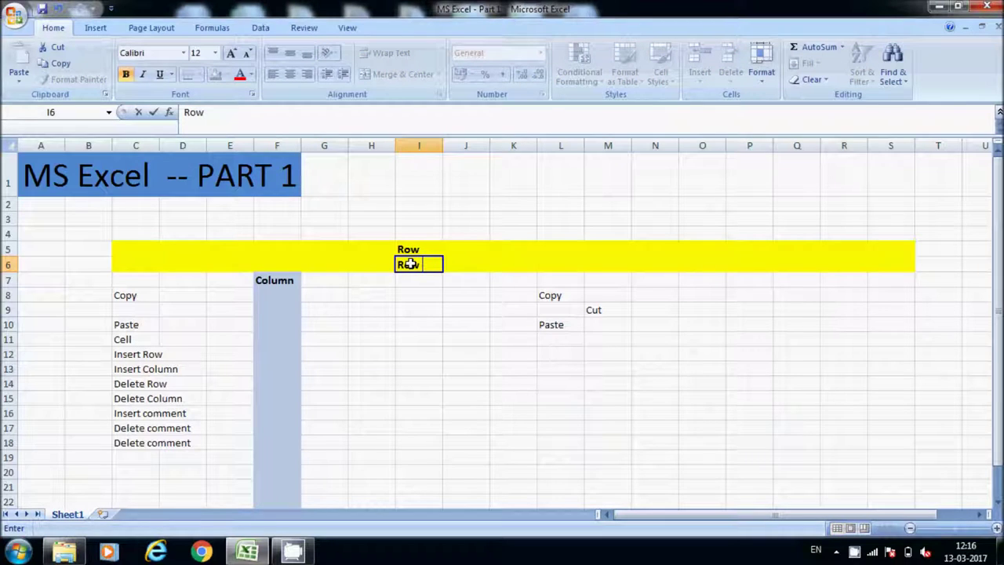
pyautogui.click(411, 307)
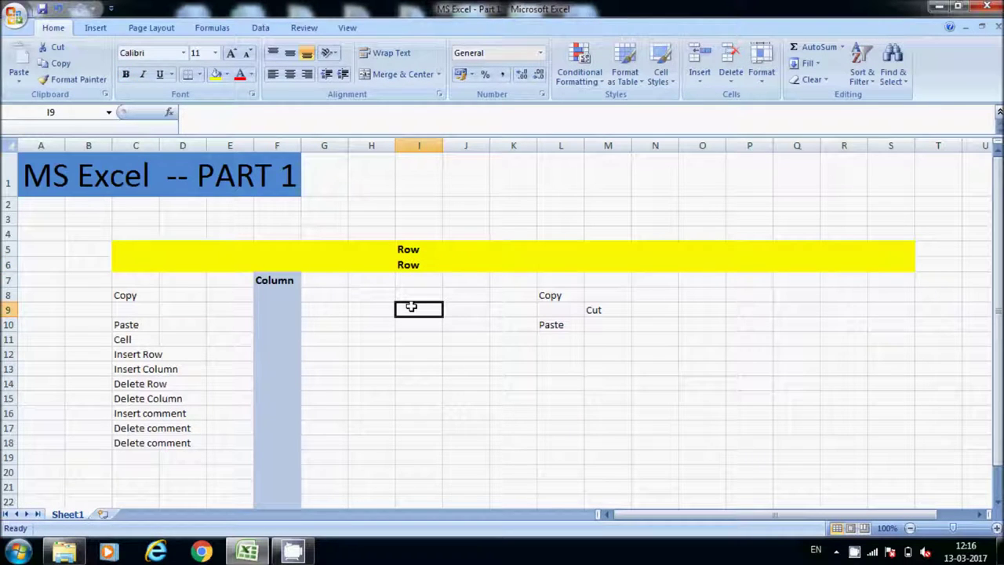
pyautogui.click(326, 279)
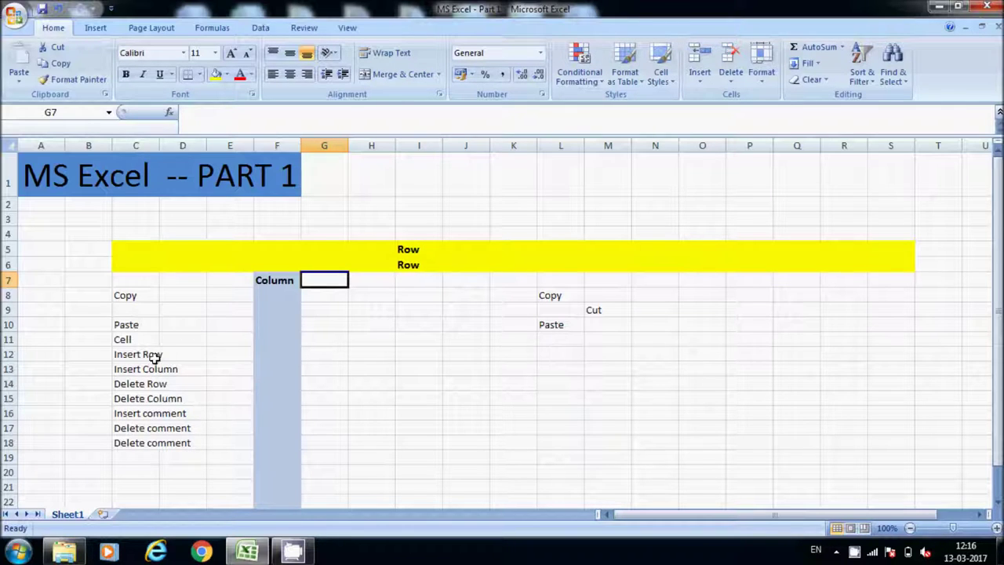
# Insert an entire column at G7 inside the Column strip.
pyautogui.rightClick(333, 279)
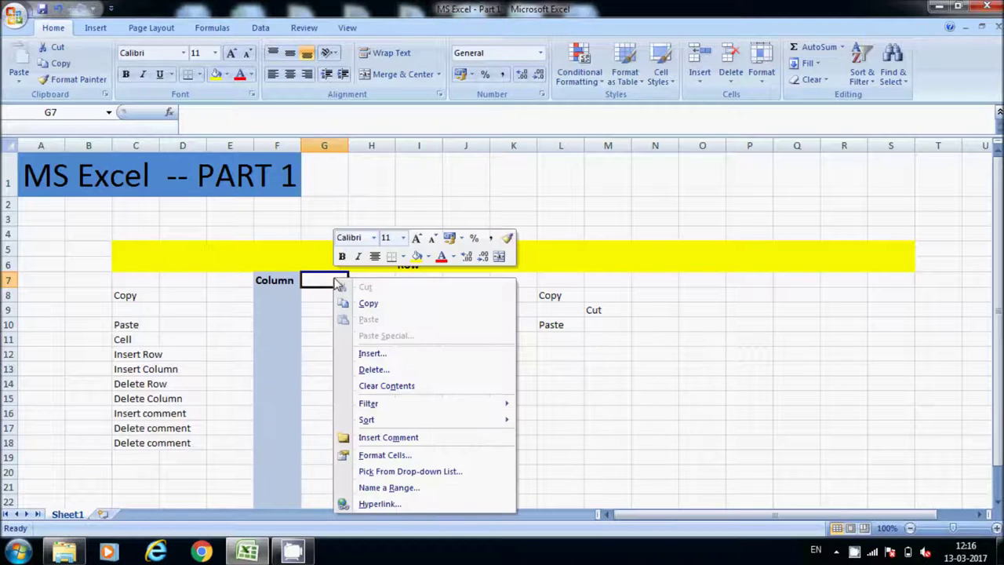
pyautogui.click(371, 354)
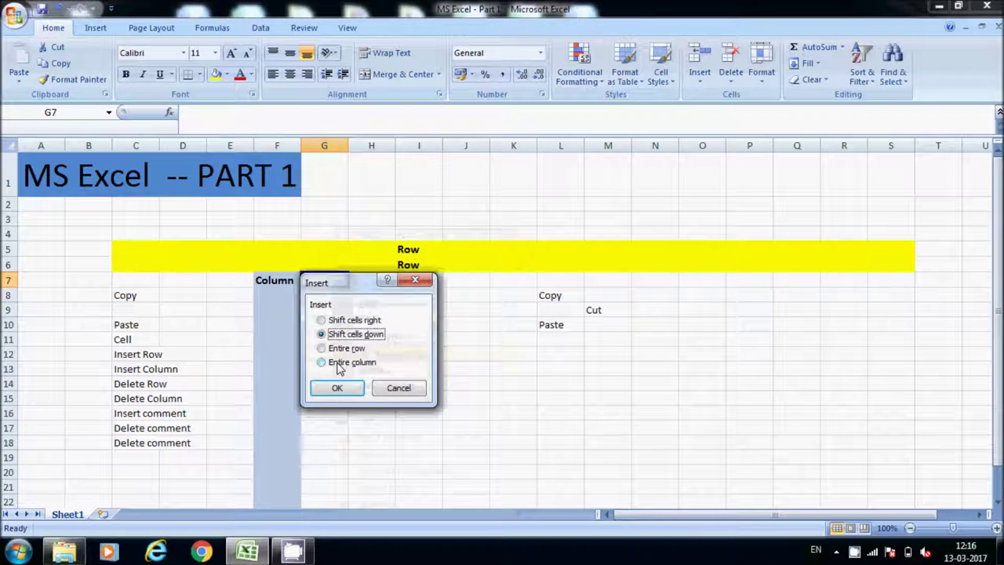
pyautogui.click(342, 364)
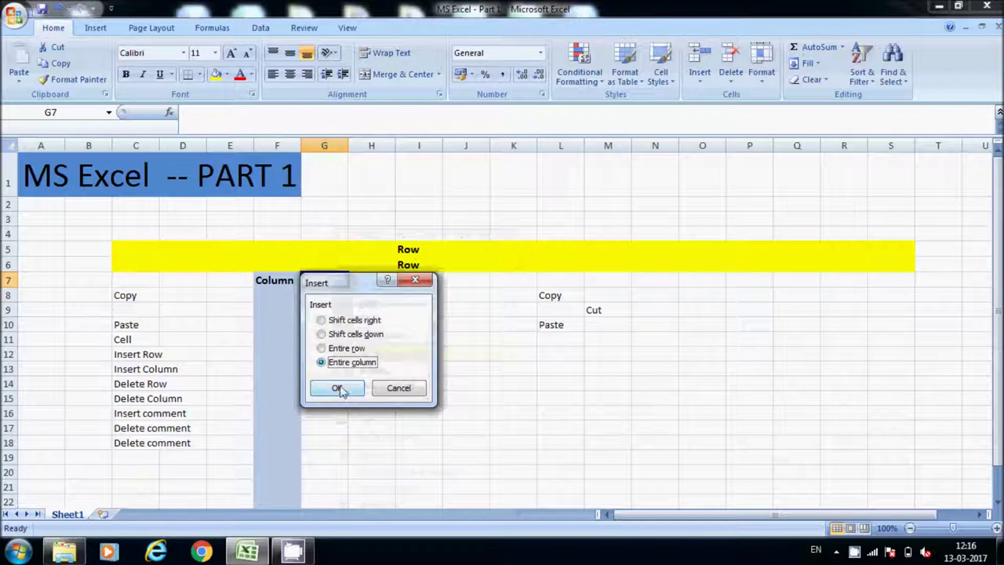
pyautogui.click(336, 387)
pyautogui.click(337, 388)
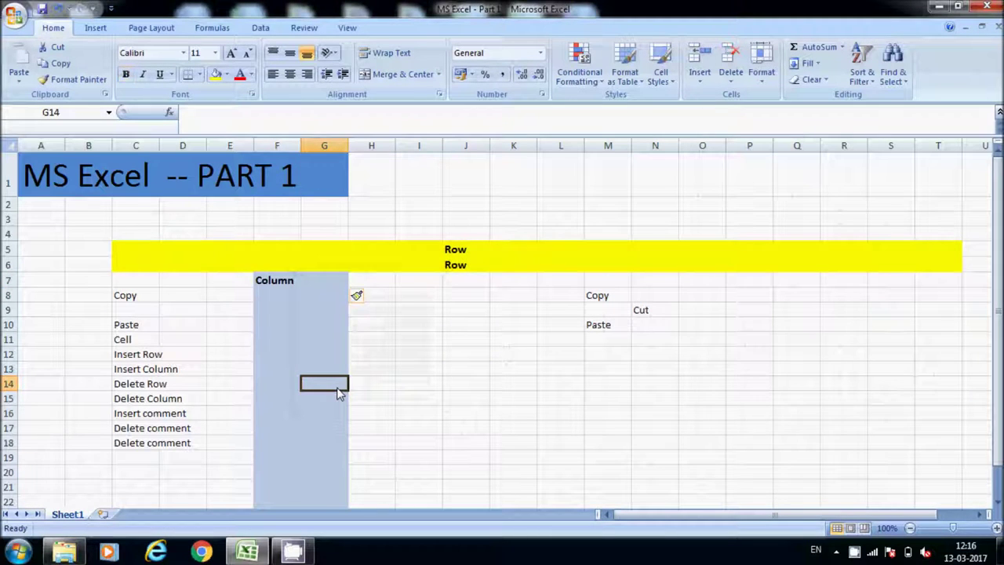
# Copy the Column heading from F7 into G7 and check the pasted cell.
pyautogui.click(282, 280)
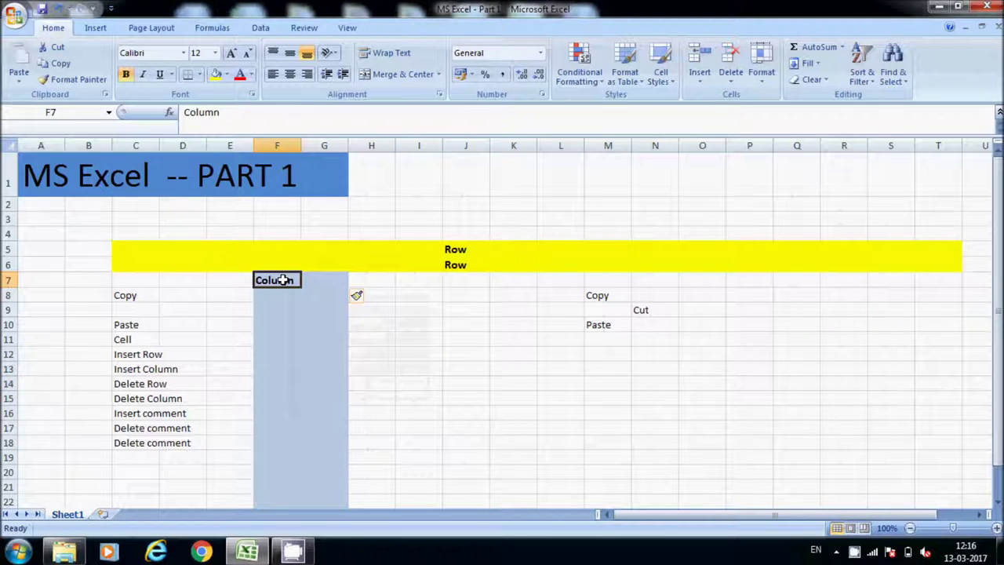
pyautogui.hotkey('ctrl', 'c')
pyautogui.press('Right')
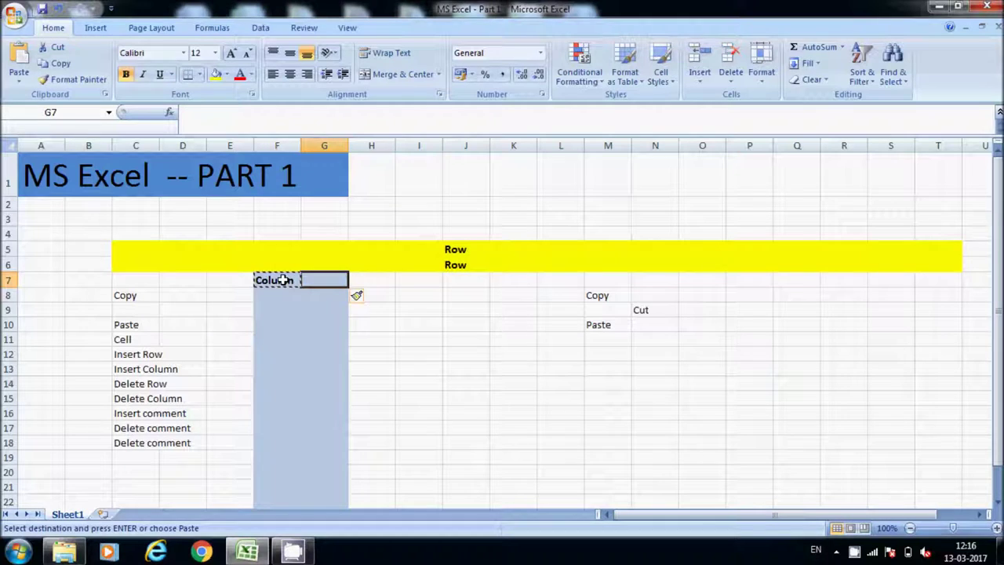
pyautogui.press('Return')
pyautogui.click(314, 312)
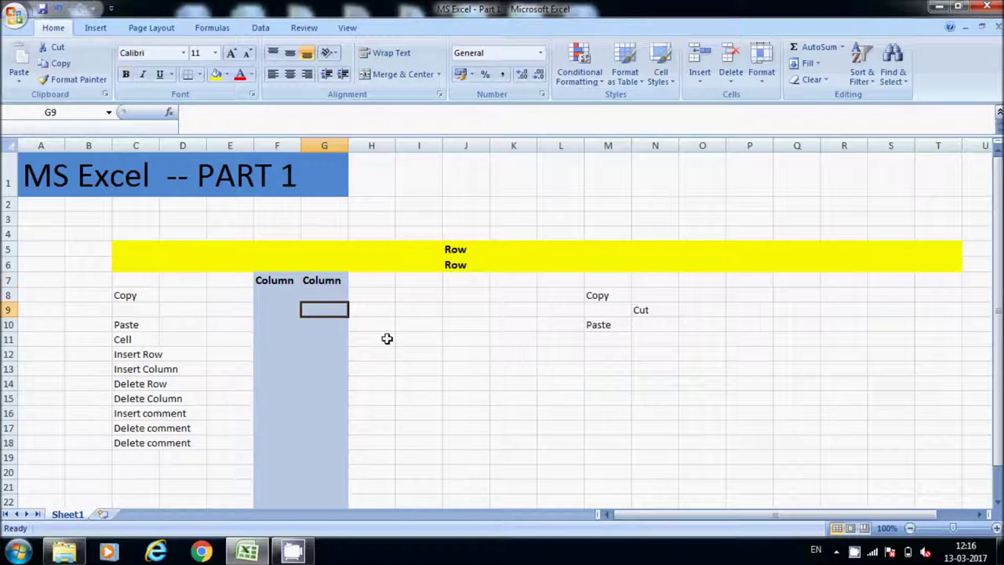
pyautogui.click(323, 269)
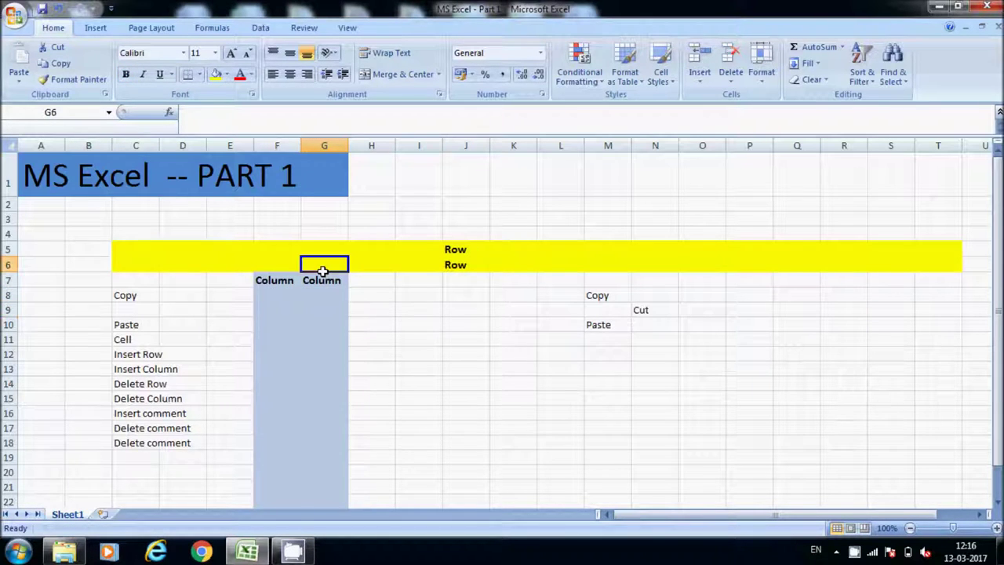
pyautogui.click(321, 278)
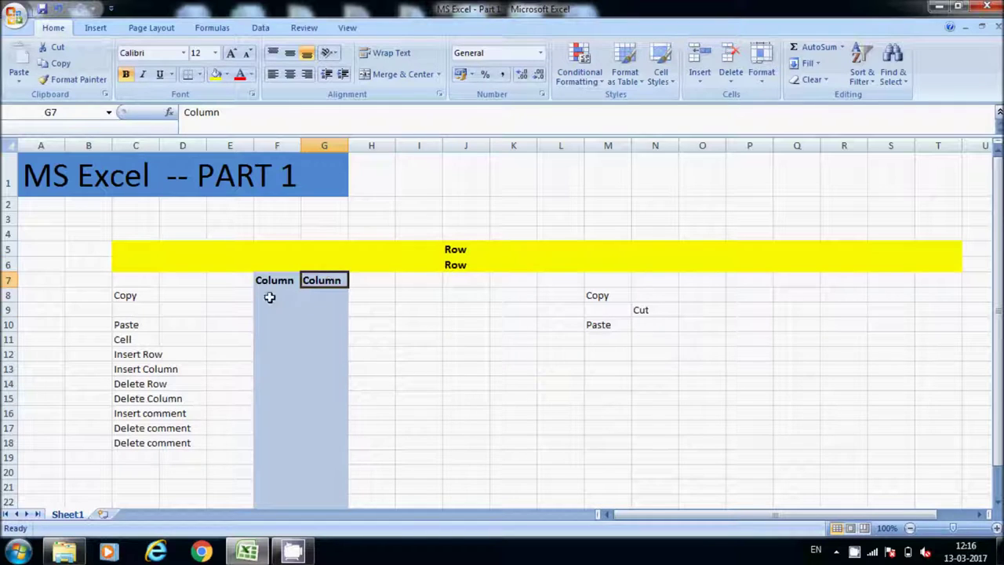
pyautogui.click(132, 387)
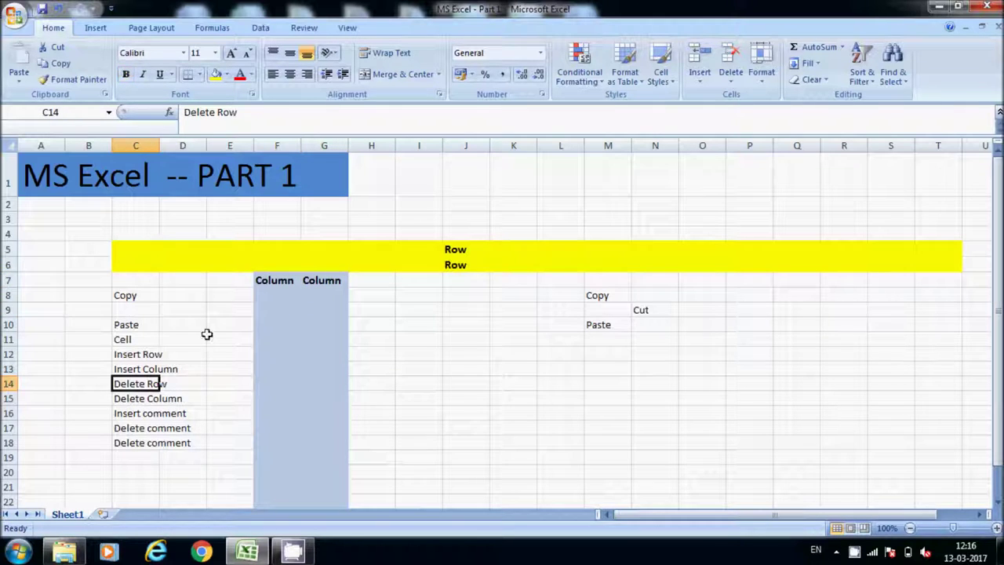
# Remove the inserted row 6 using Delete… > Entire row on cell I6.
pyautogui.click(432, 262)
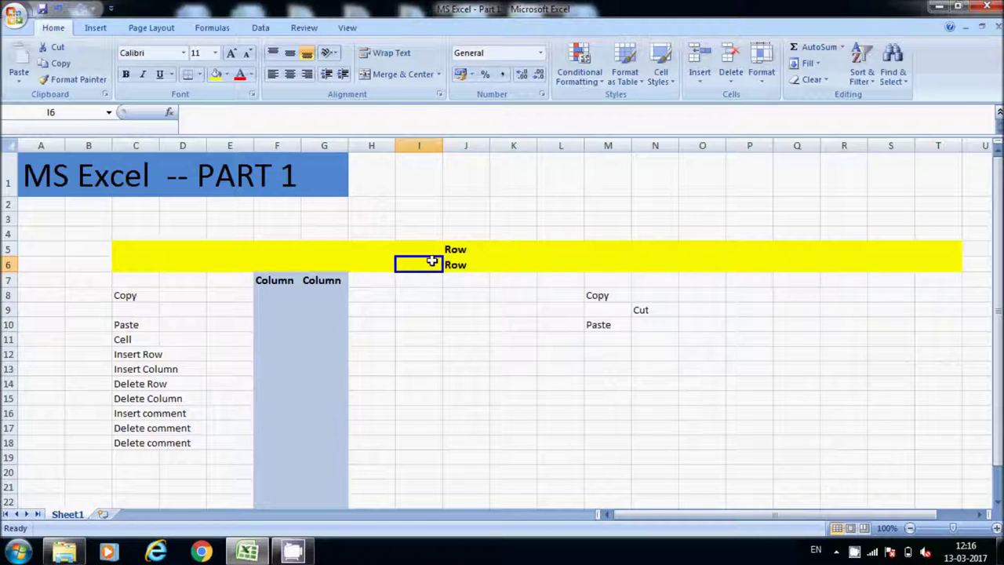
pyautogui.rightClick(432, 262)
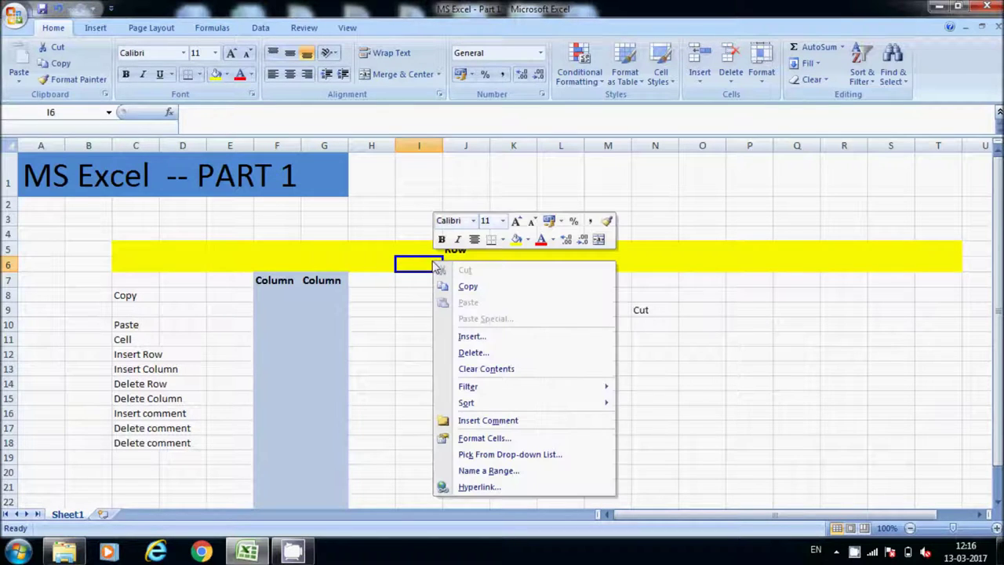
pyautogui.click(471, 353)
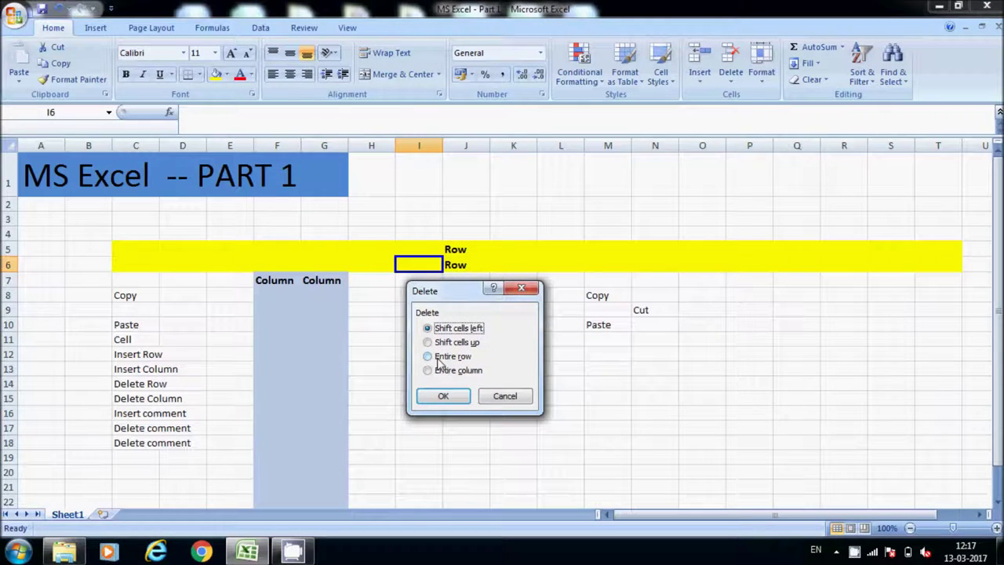
pyautogui.click(440, 358)
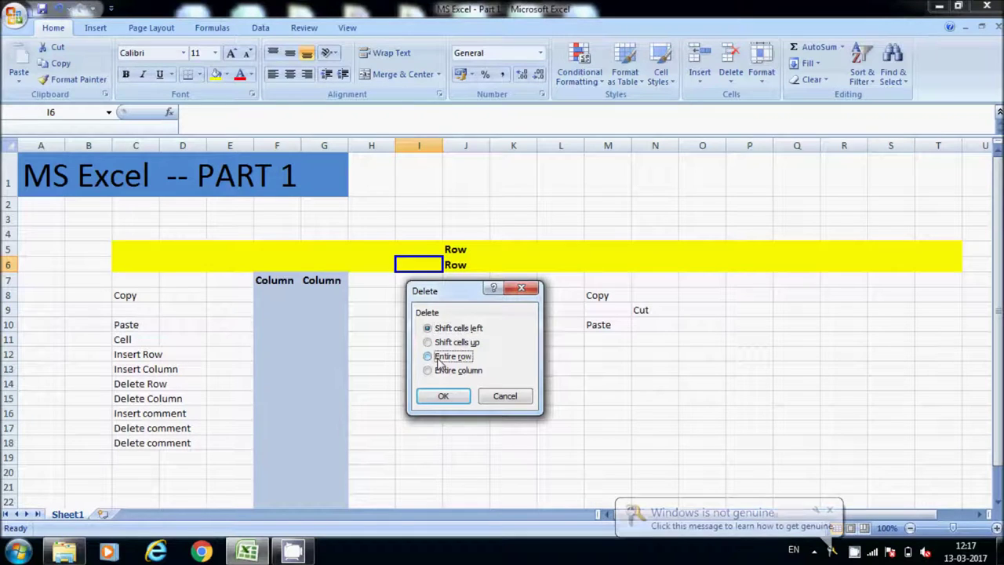
pyautogui.click(443, 395)
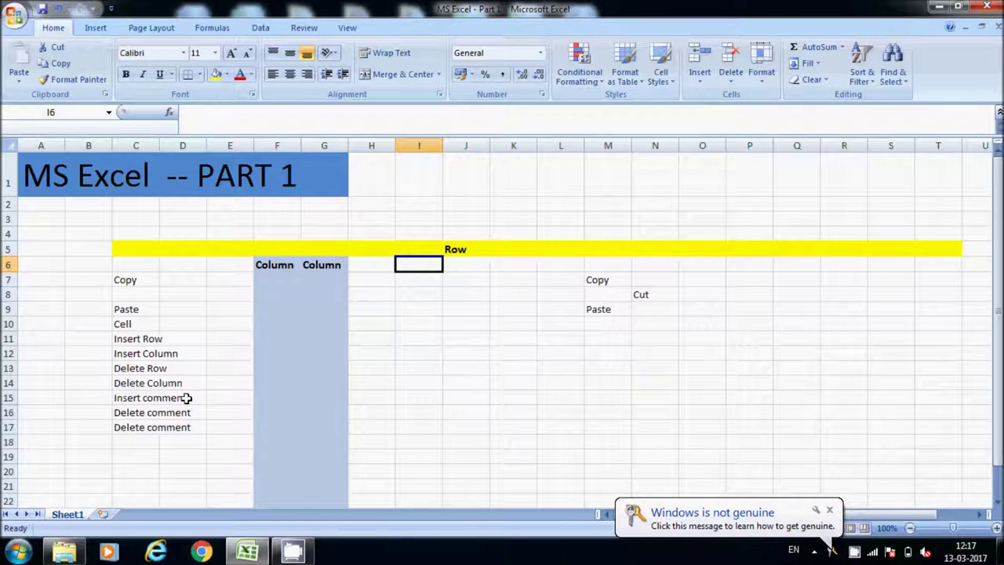
pyautogui.click(146, 383)
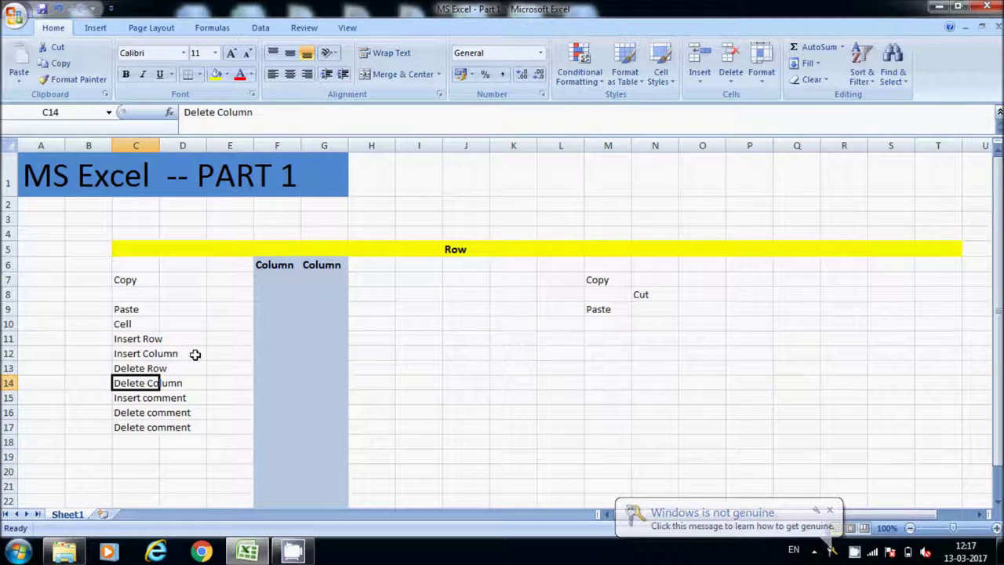
# Remove the extra column G using Delete… > Entire column on cell G6.
pyautogui.click(330, 265)
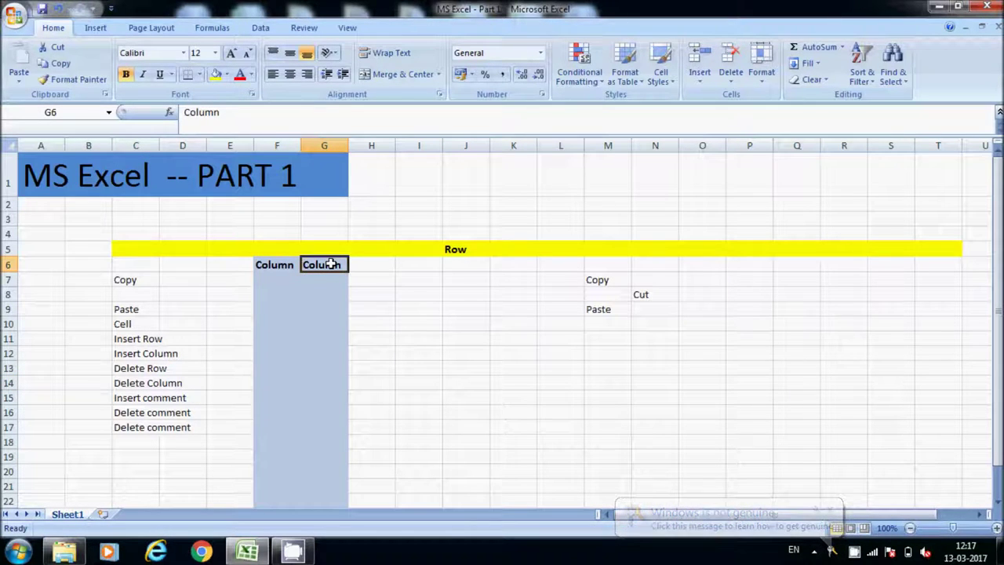
pyautogui.rightClick(331, 265)
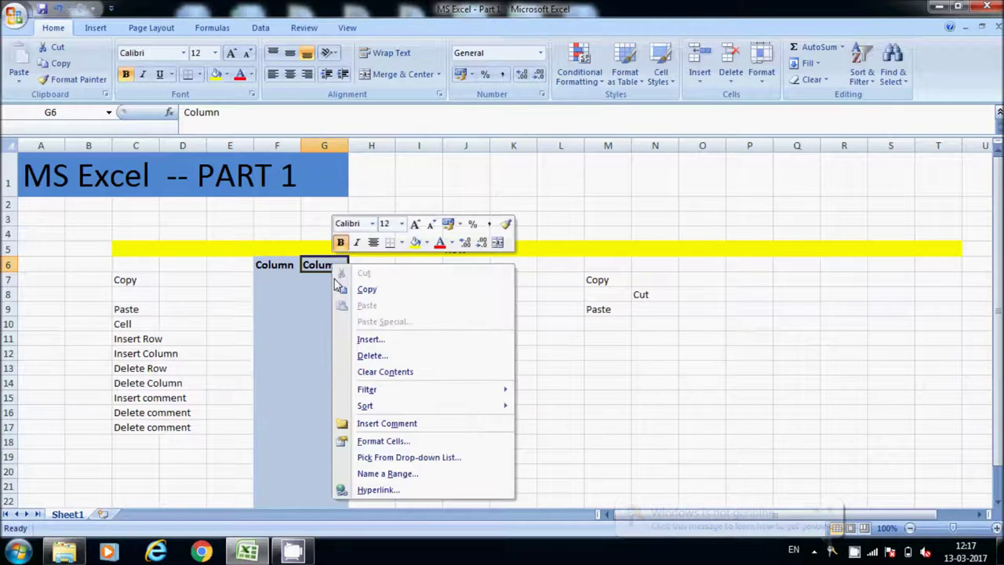
pyautogui.click(375, 356)
pyautogui.click(345, 367)
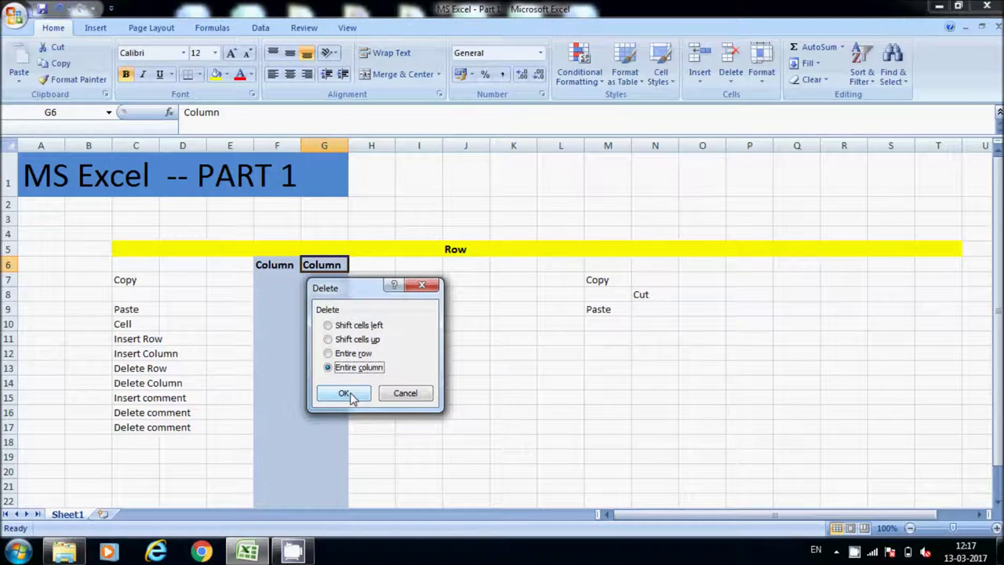
pyautogui.click(345, 393)
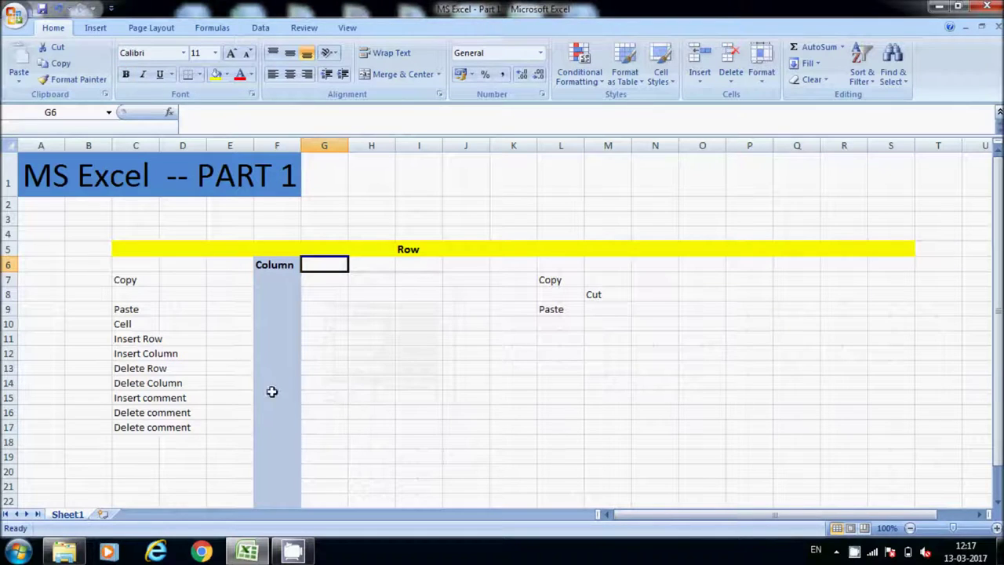
pyautogui.click(132, 398)
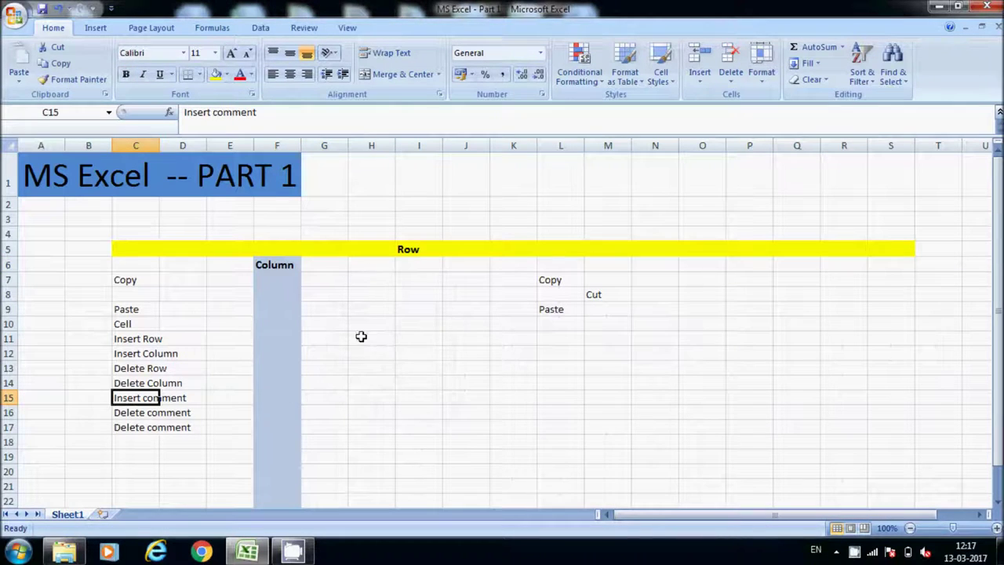
# Enter 10000 in J13 and 20000 in J14.
pyautogui.click(464, 368)
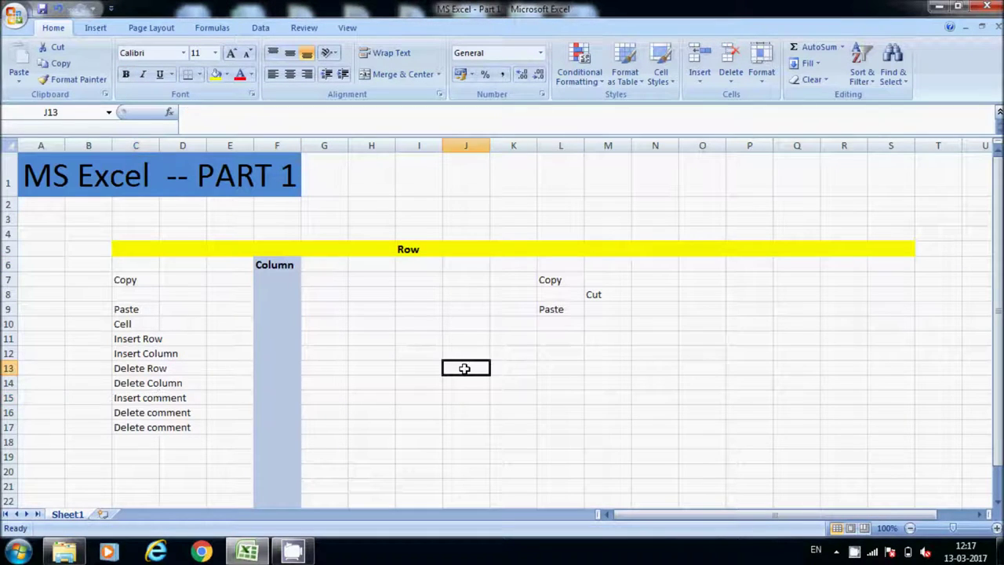
pyautogui.write('10000')
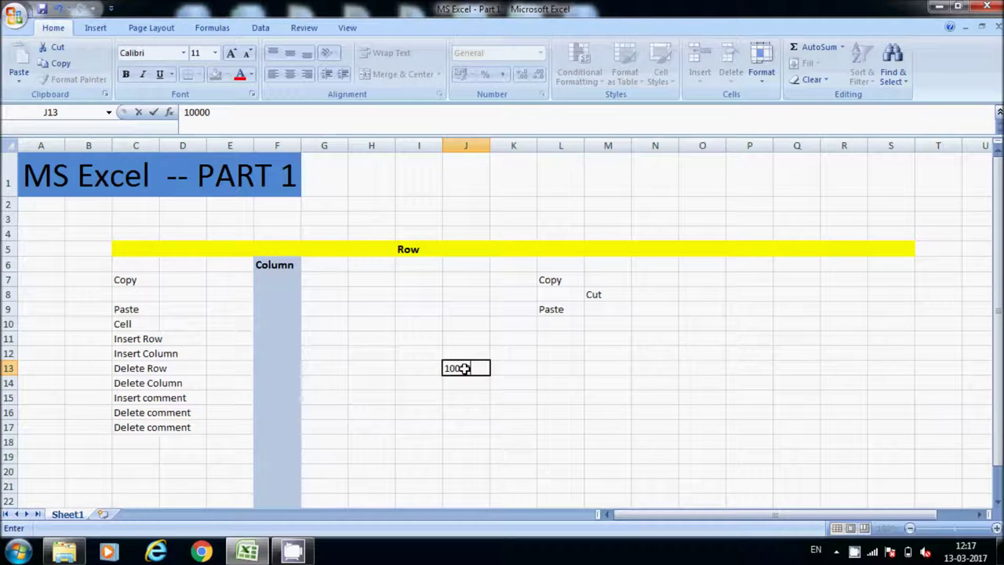
pyautogui.press('Return')
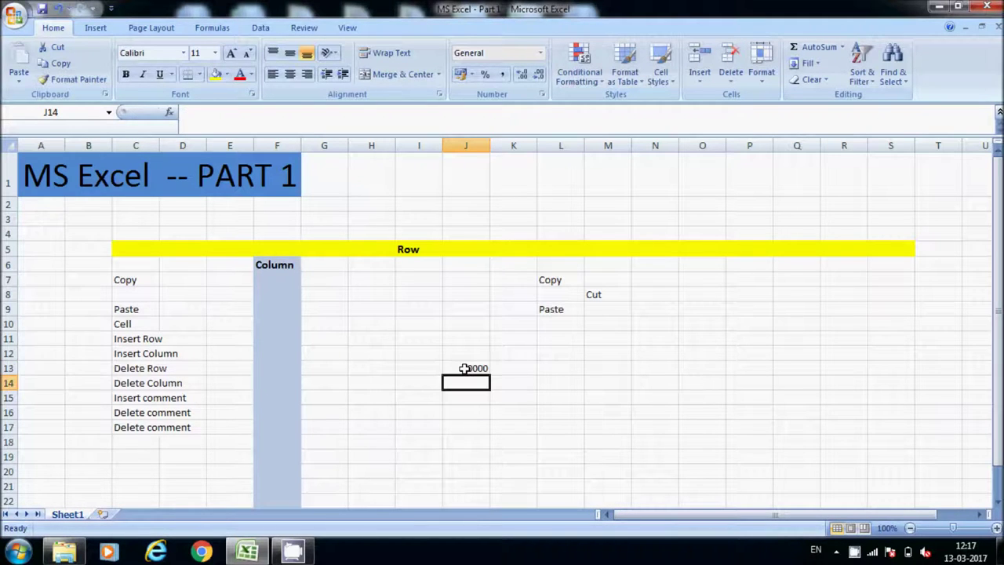
pyautogui.write('20')
pyautogui.press('Escape')
pyautogui.write('20000')
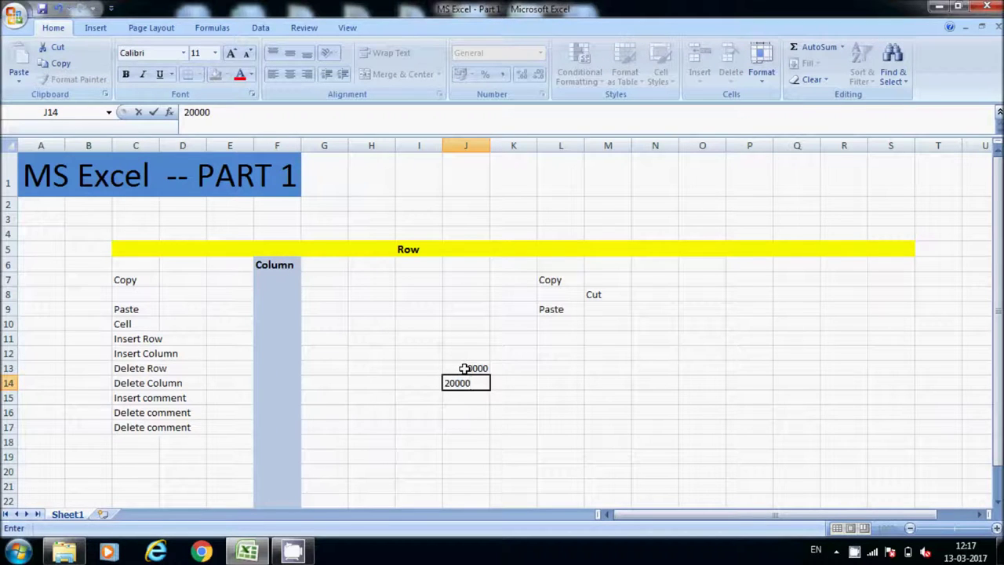
pyautogui.press('Return')
# Enter 30000 in J15, then reselect the 10000 in J13.
pyautogui.write('300000')
pyautogui.press('BackSpace')
pyautogui.press('Return')
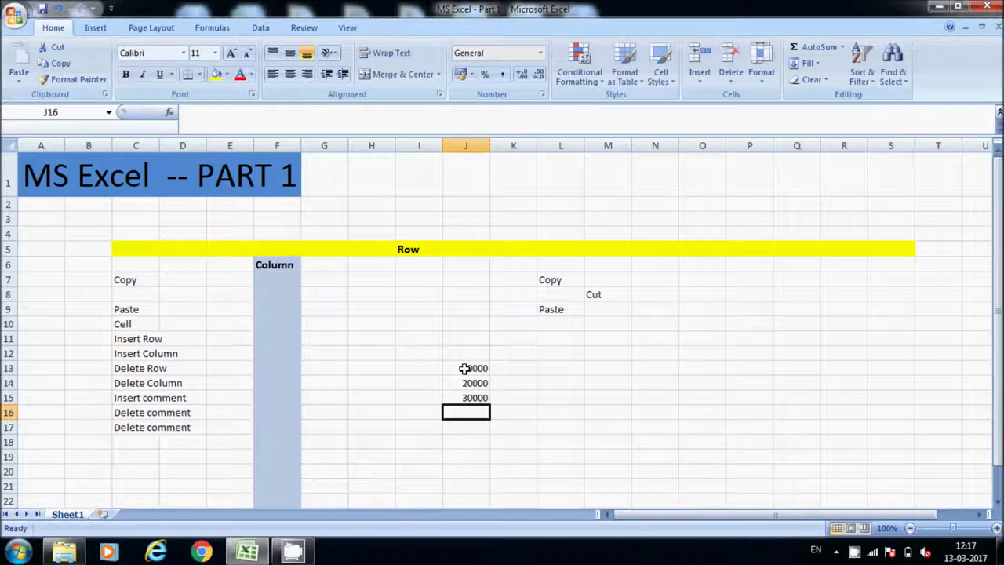
pyautogui.click(582, 400)
pyautogui.click(473, 370)
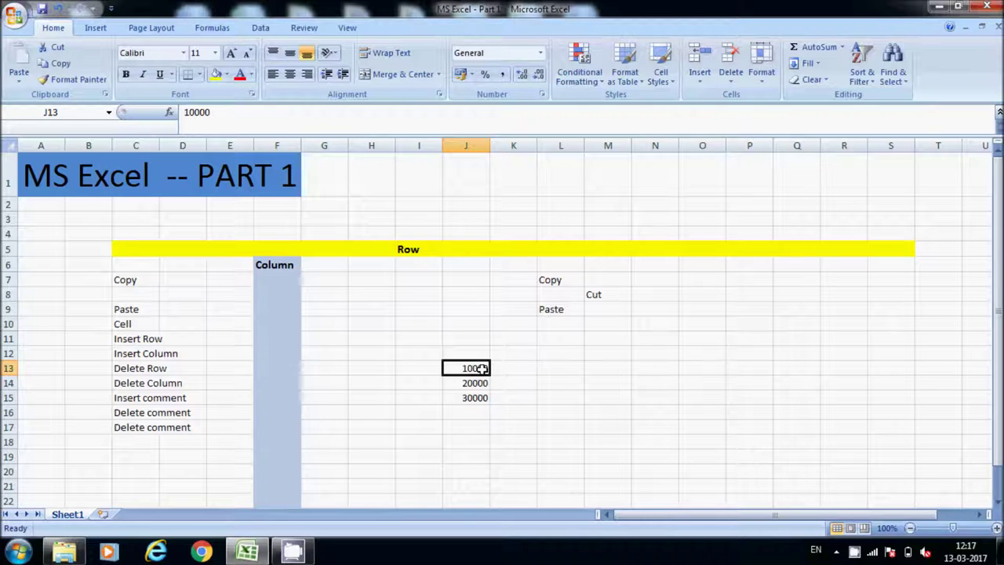
pyautogui.rightClick(483, 370)
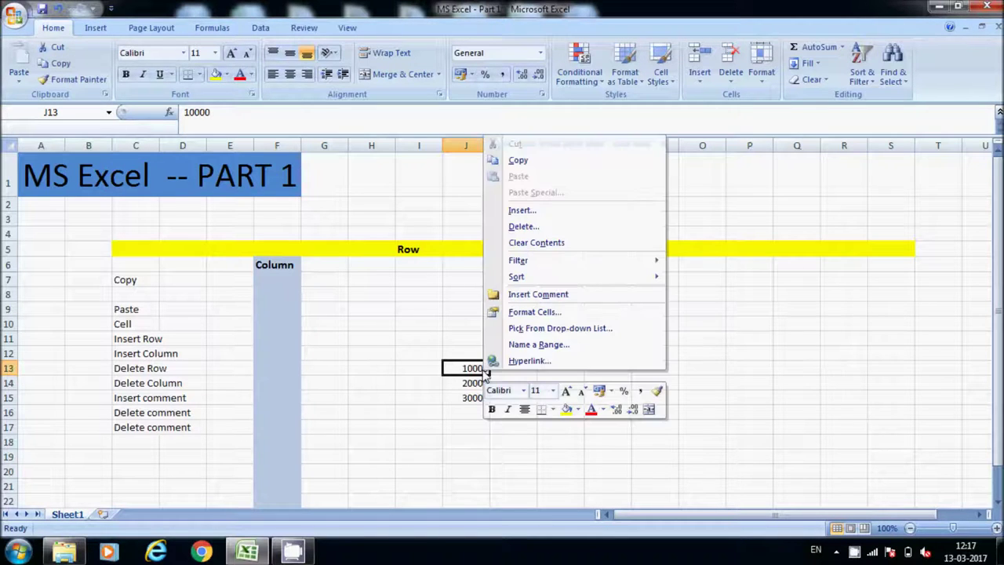
# Insert a comment on J13 reading 'Due on 13.03.2017' and preview it.
pyautogui.click(549, 295)
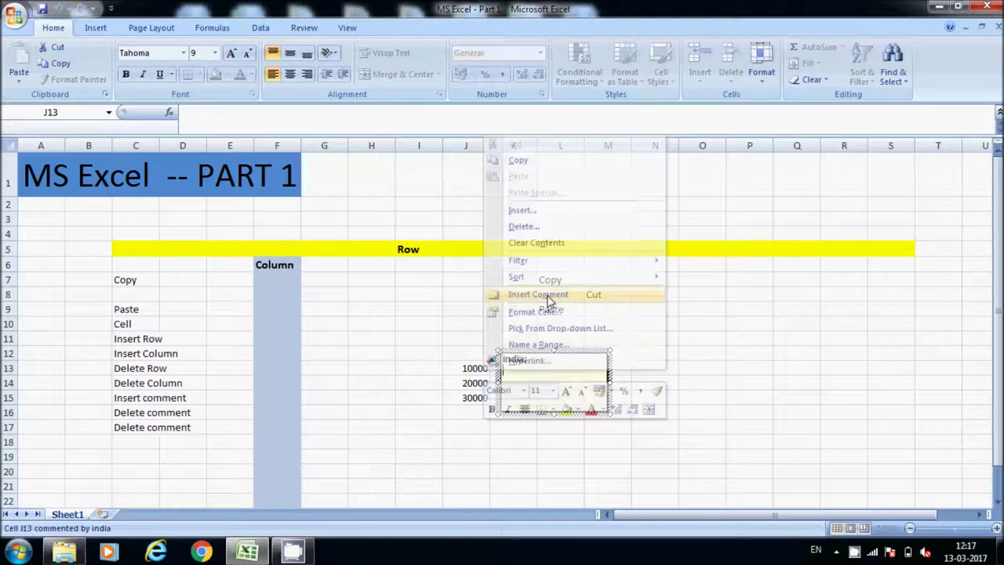
pyautogui.moveTo(531, 361); pyautogui.dragTo(499, 359)
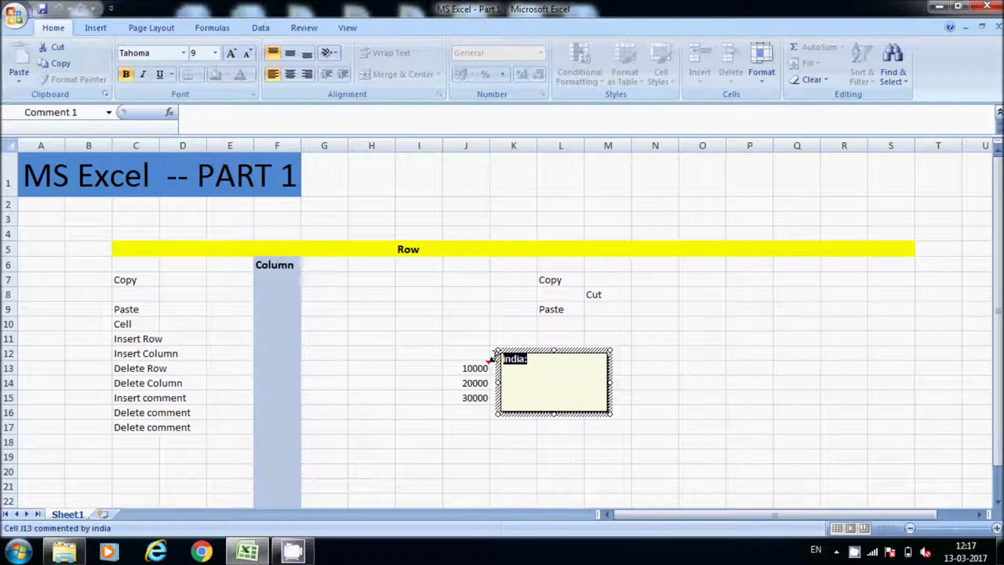
pyautogui.write('Due on 13.03.2017')
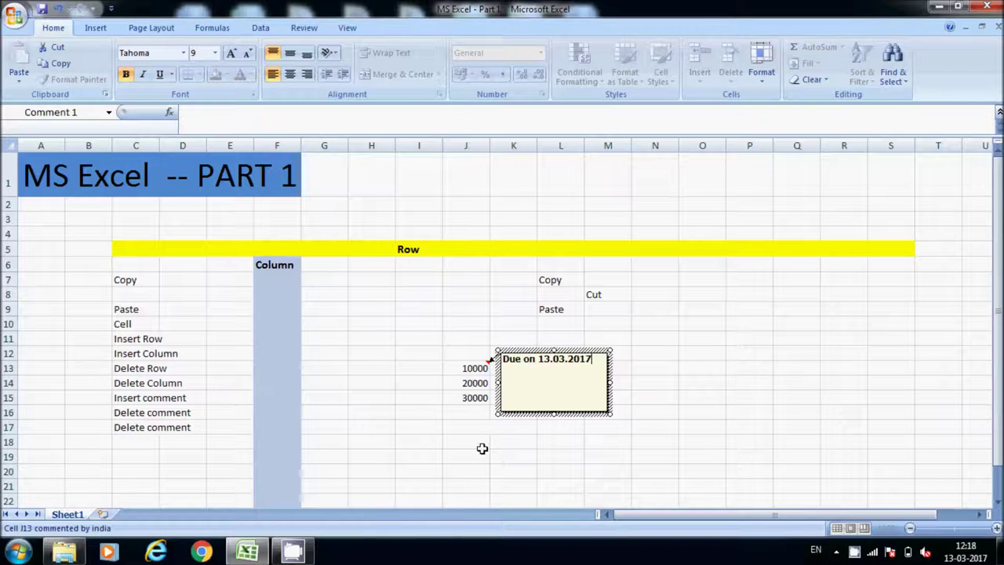
pyautogui.click(482, 448)
pyautogui.click(475, 368)
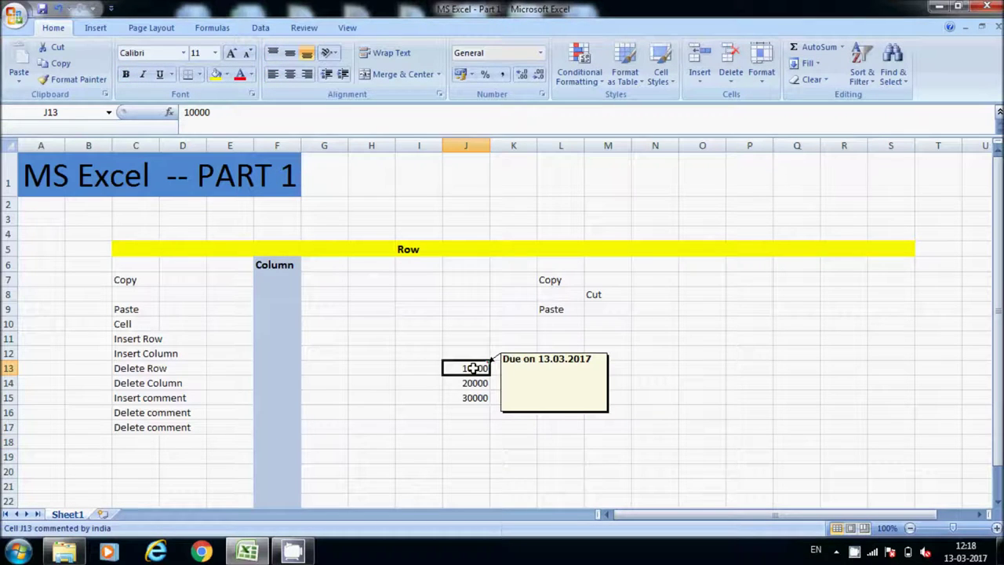
pyautogui.click(482, 439)
pyautogui.moveTo(474, 368)
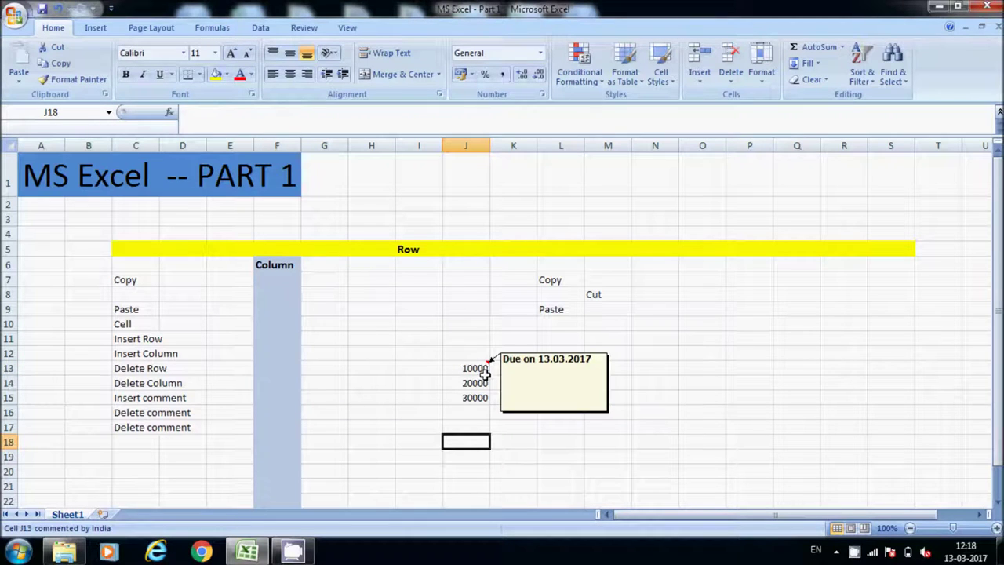
pyautogui.click(474, 367)
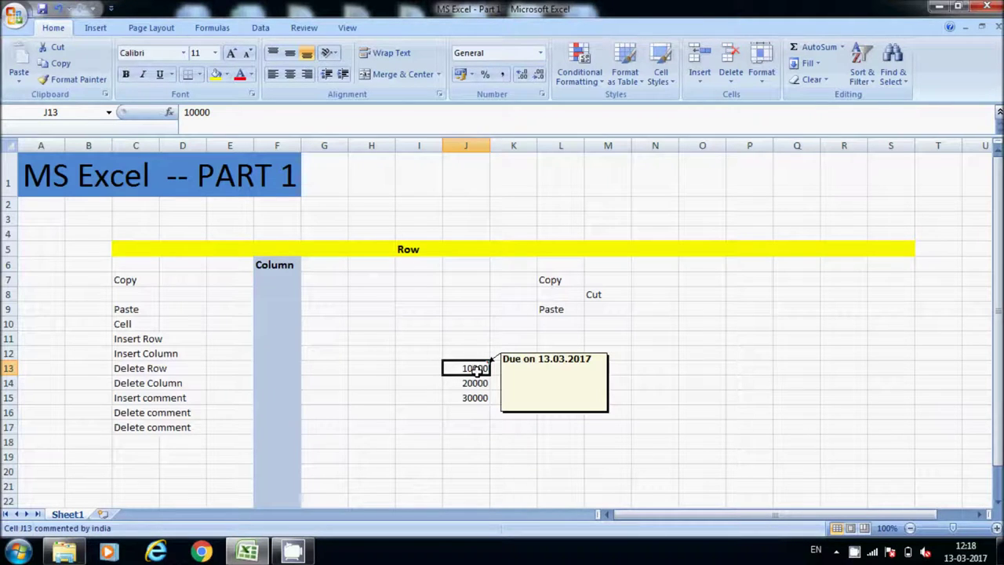
# Clear C17, move Delete comment from C16 to C17, and type Edit comment in C16.
pyautogui.click(134, 425)
pyautogui.press('Delete')
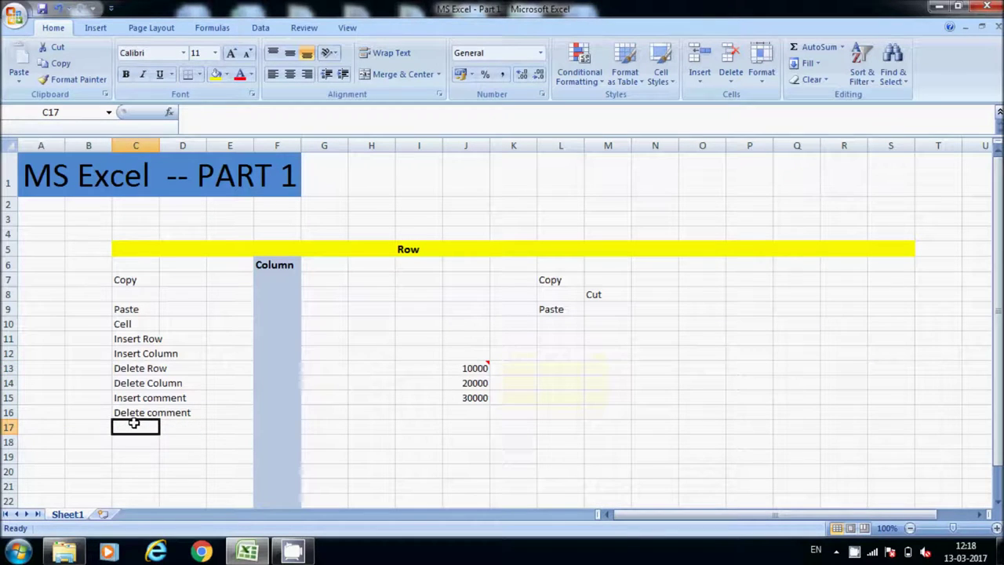
pyautogui.press('Up')
pyautogui.hotkey('ctrl', 'x')
pyautogui.click(134, 424)
pyautogui.hotkey('ctrl', 'v')
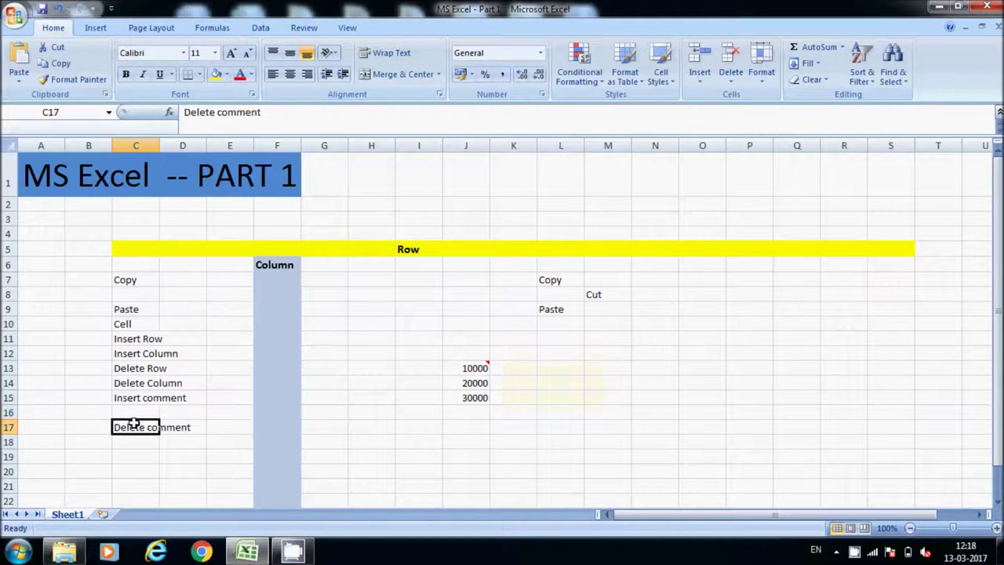
pyautogui.press('Up')
pyautogui.write('Edit commen')
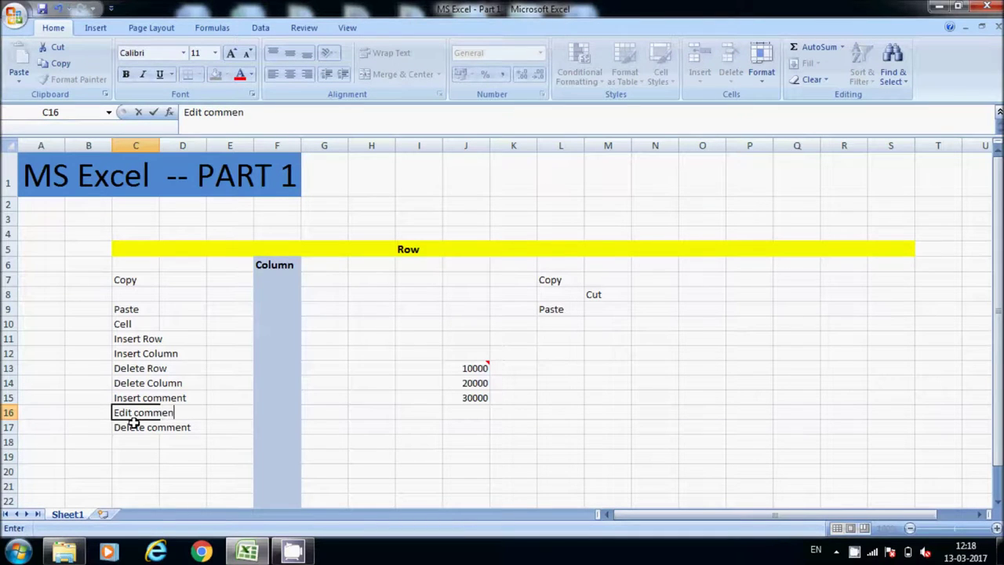
pyautogui.write('t')
pyautogui.press('Return')
pyautogui.click(481, 366)
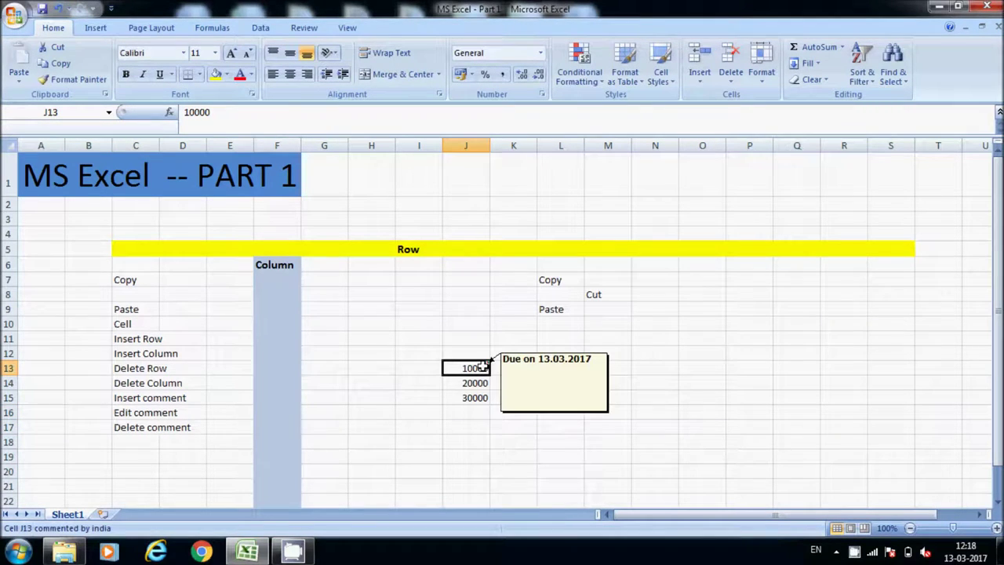
# Edit J13's comment so its day changes from 13 to 17.
pyautogui.rightClick(481, 366)
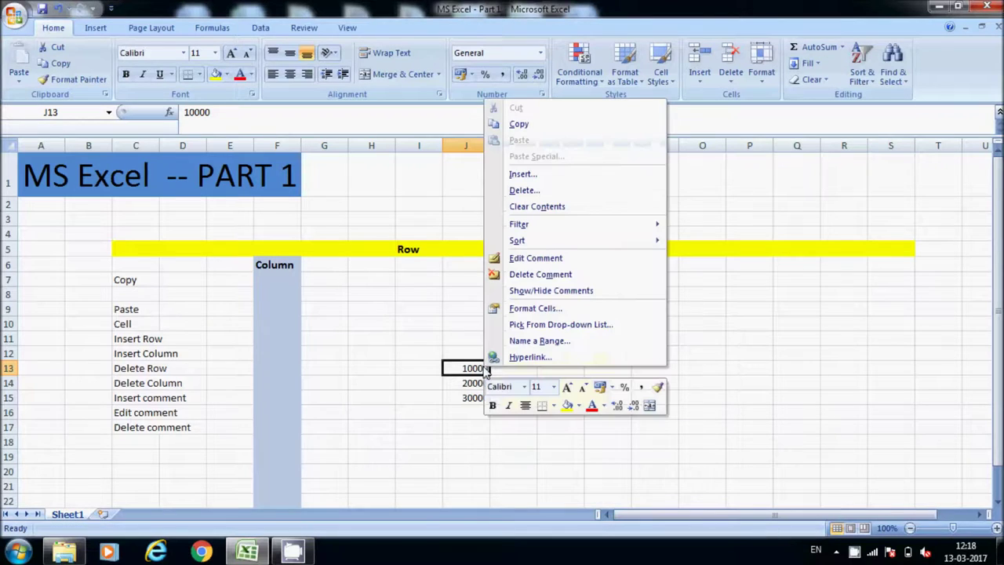
pyautogui.click(538, 258)
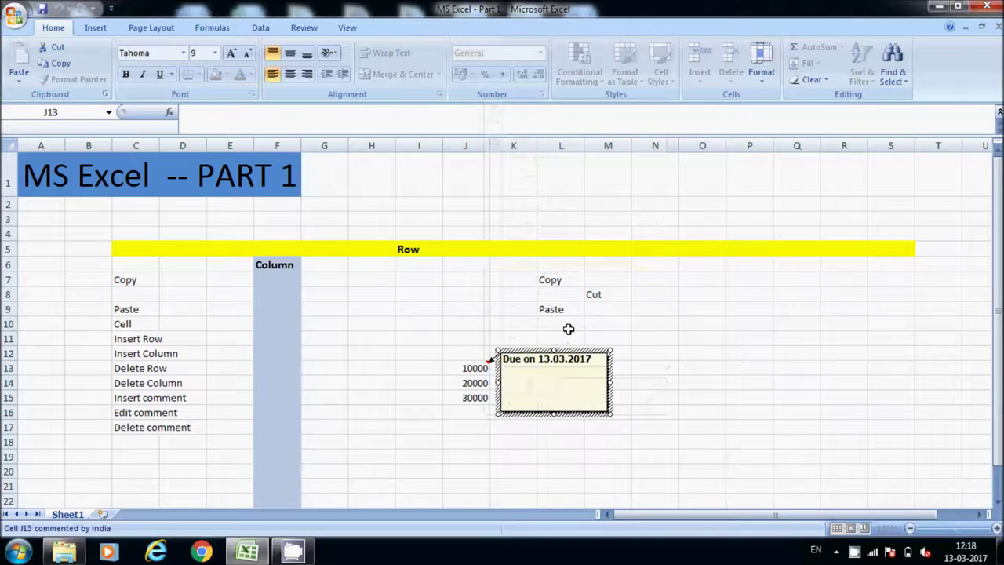
pyautogui.click(545, 358)
pyautogui.press('Delete')
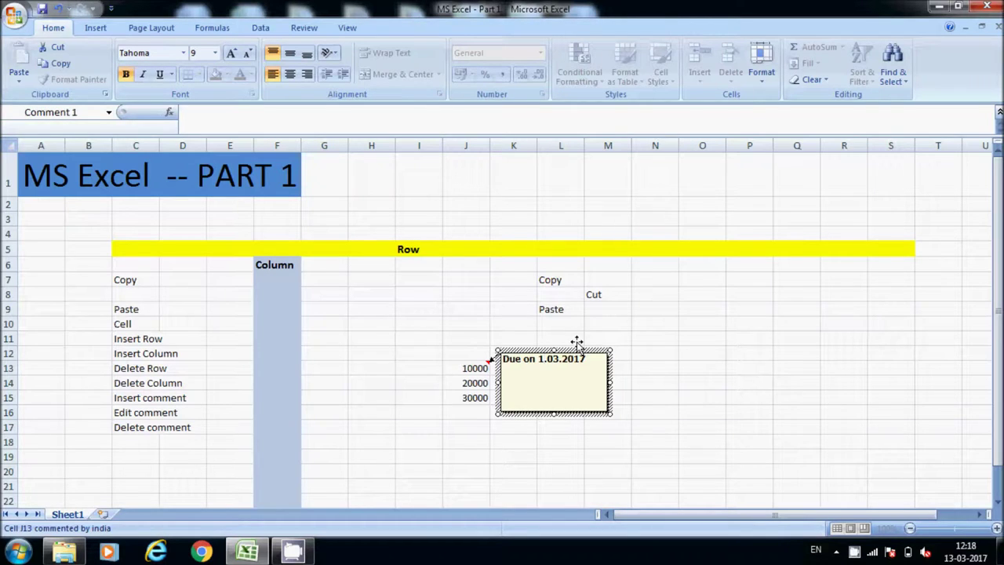
pyautogui.write('7')
pyautogui.click(635, 425)
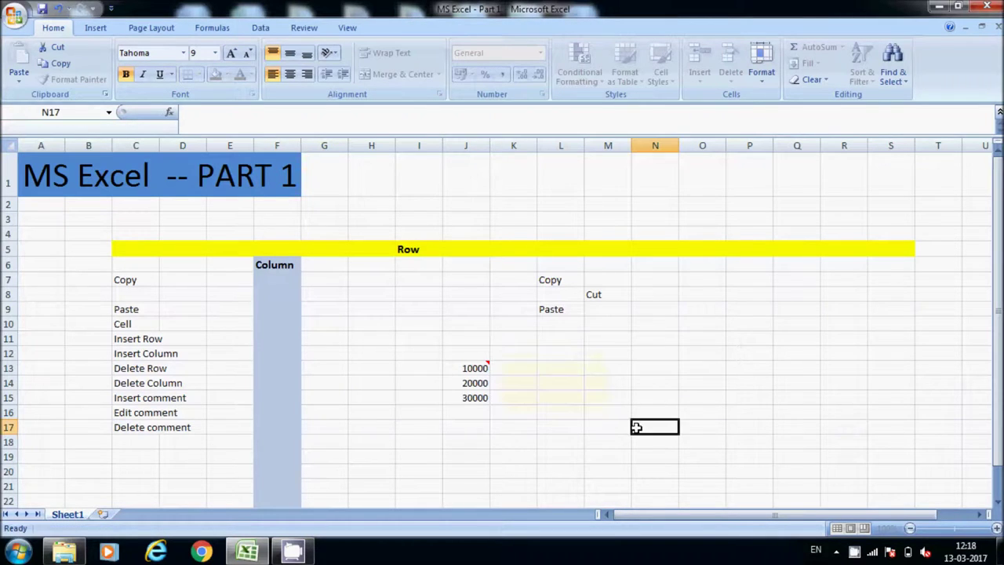
# Review the updated comment on J13 and reopen the cell's shortcut menu.
pyautogui.click(473, 371)
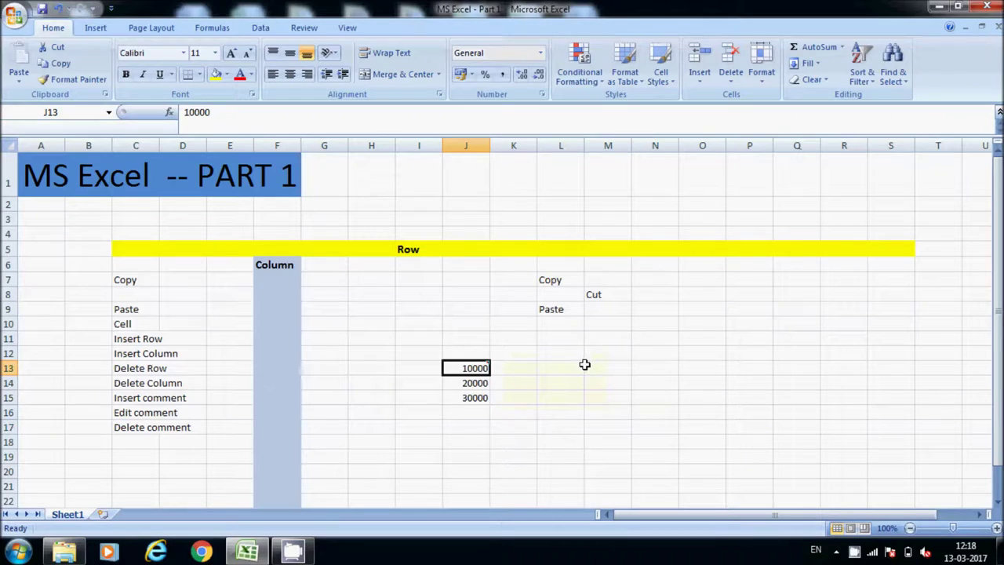
pyautogui.click(523, 424)
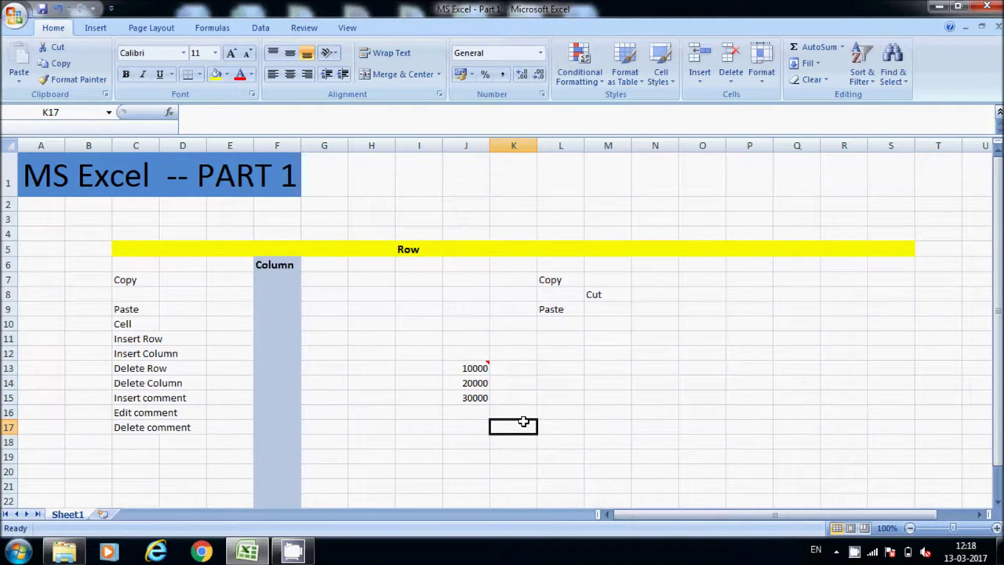
pyautogui.click(156, 431)
pyautogui.click(480, 364)
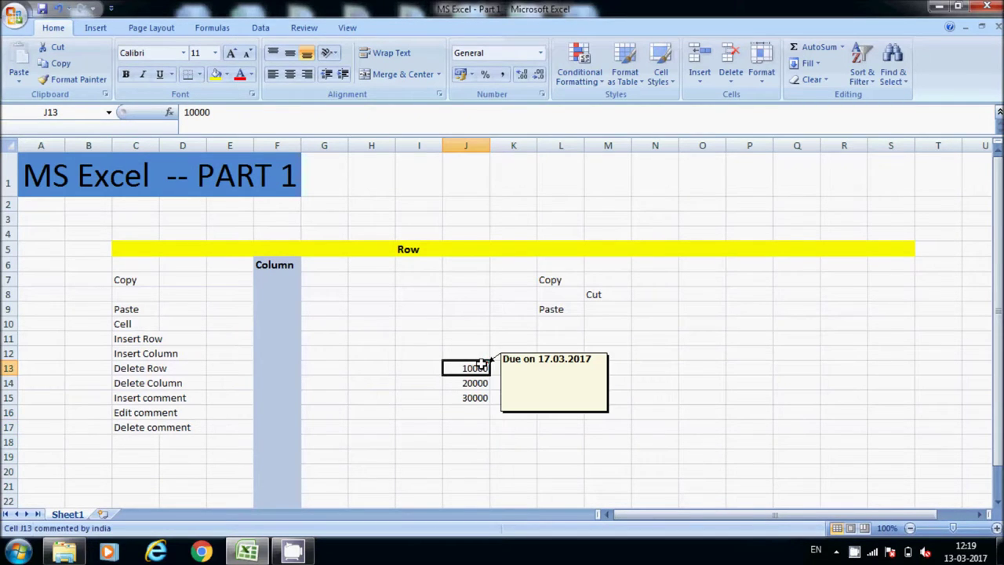
pyautogui.rightClick(482, 365)
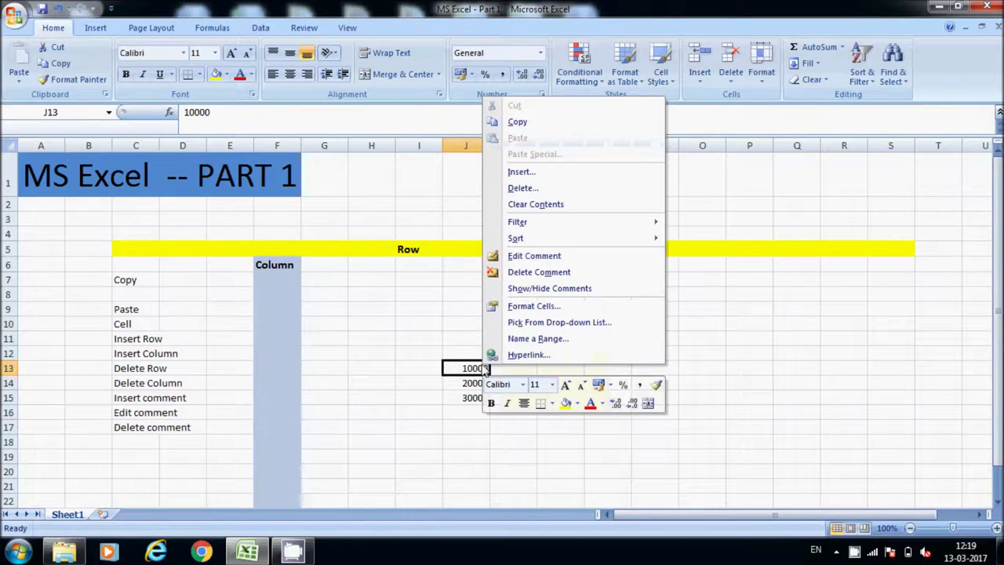
# Delete the comment on J13 (value 10000), then click around J13 to confirm it no longer appears.
pyautogui.click(542, 275)
pyautogui.click(534, 379)
pyautogui.click(466, 364)
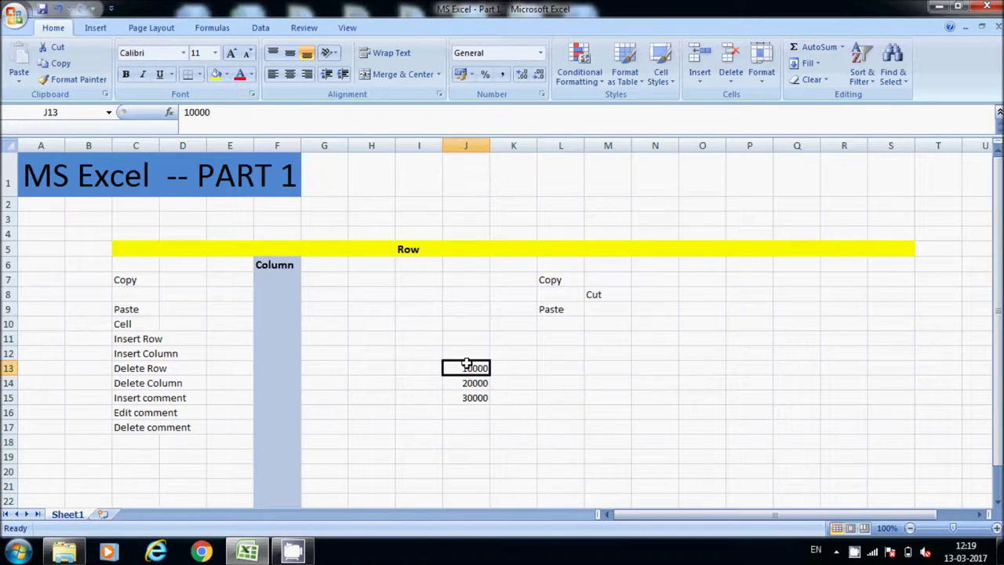
pyautogui.click(514, 406)
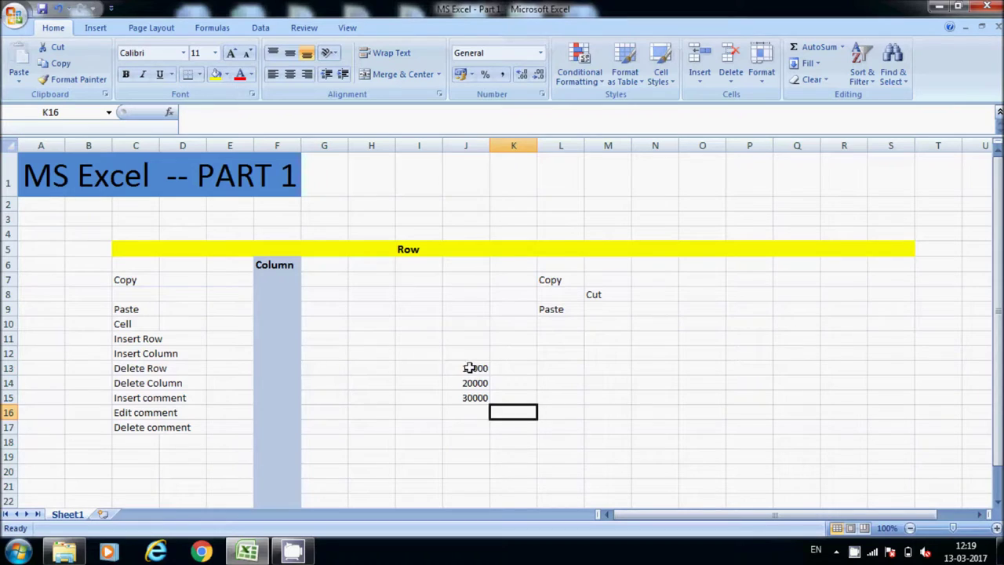
pyautogui.click(469, 368)
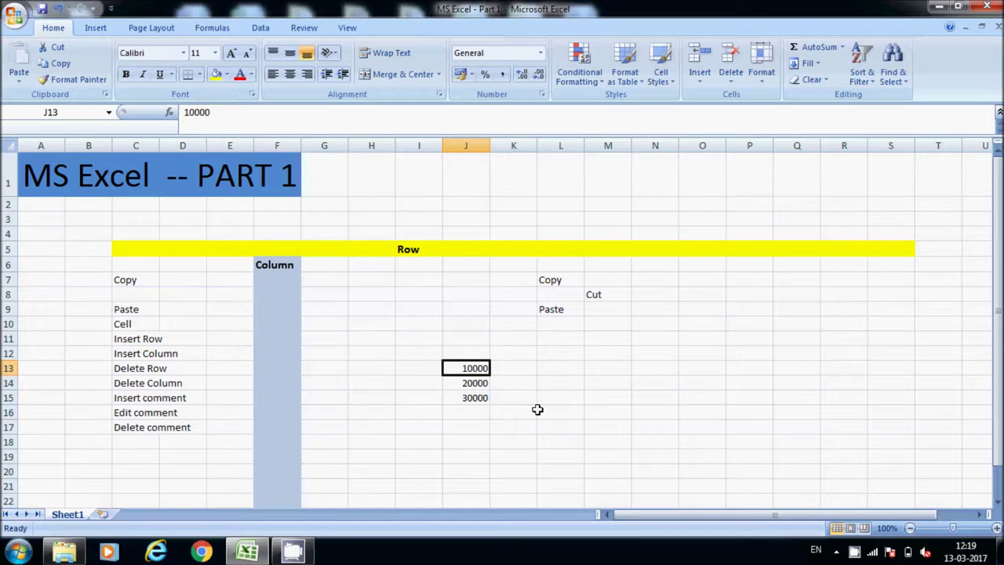
pyautogui.click(524, 440)
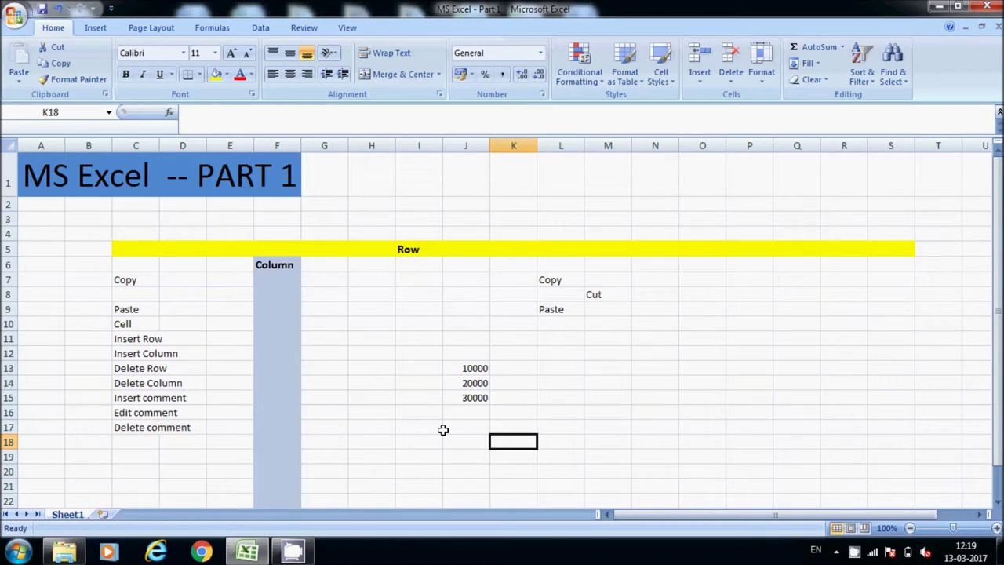
pyautogui.click(467, 438)
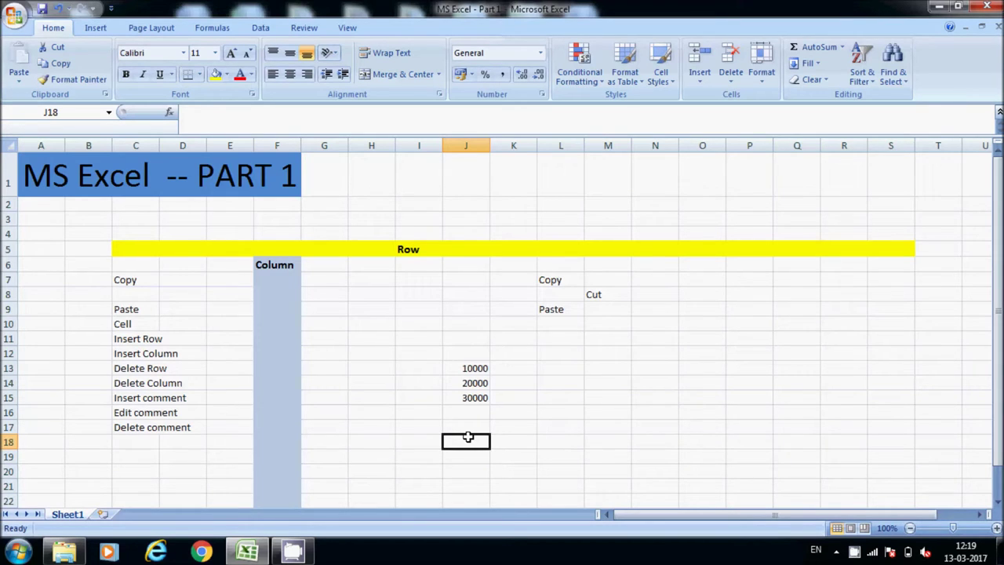
pyautogui.click(455, 406)
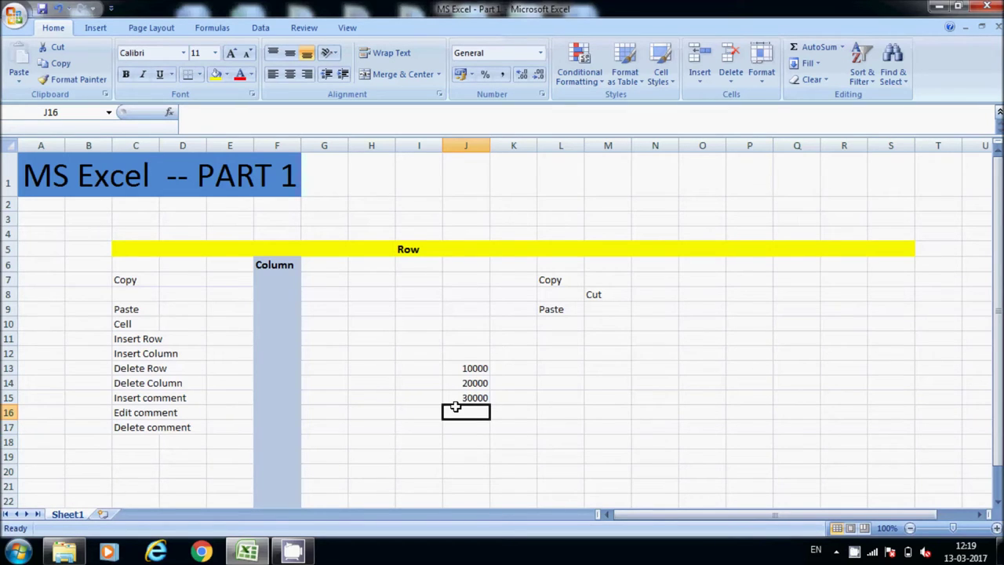
pyautogui.click(363, 356)
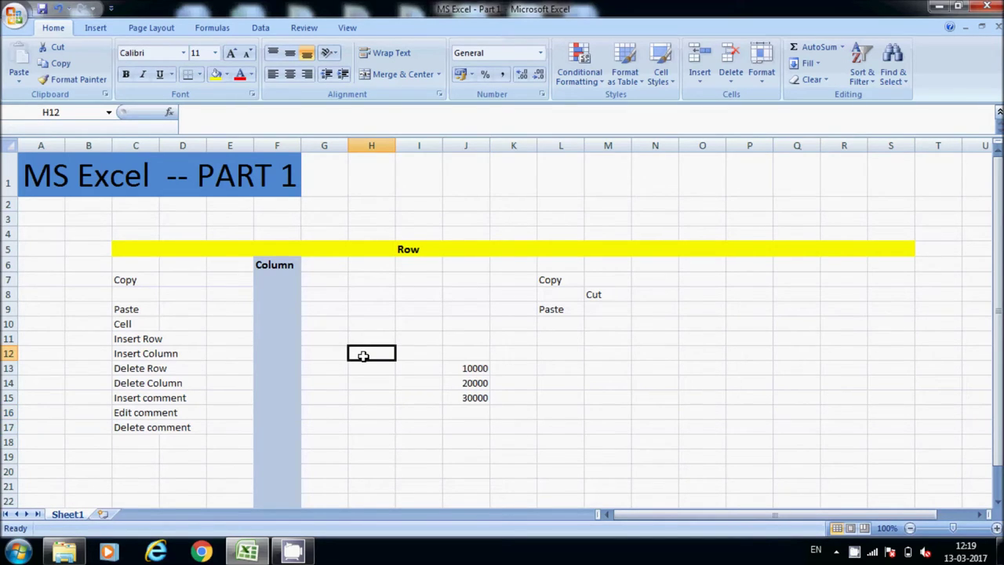